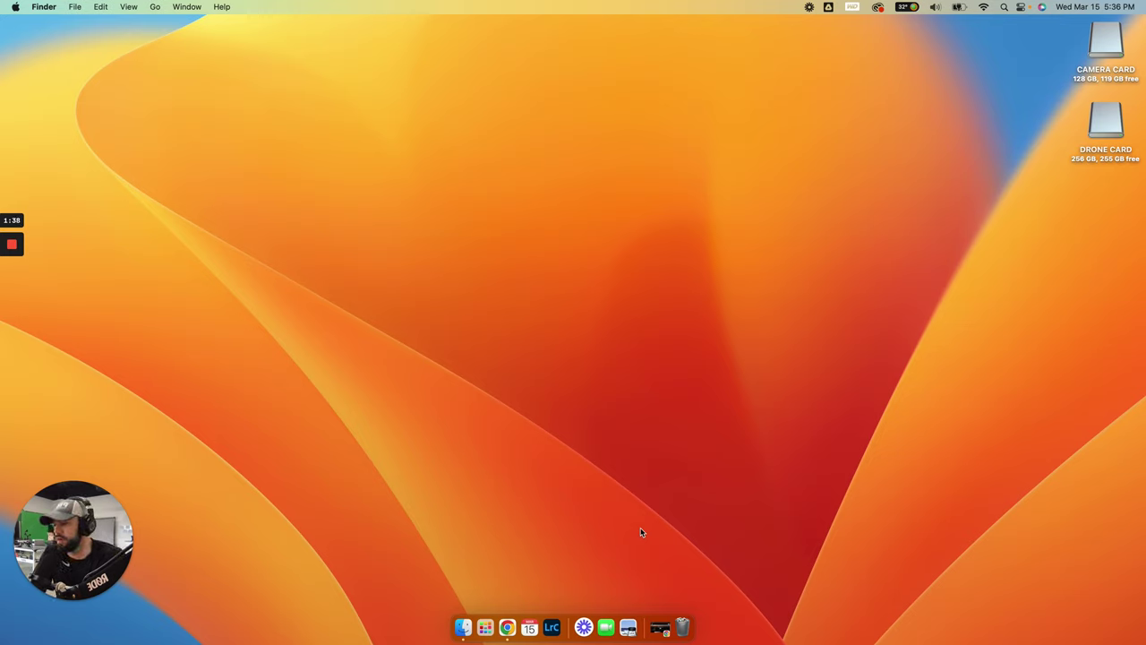
Restore the minimized Chrome window showing the Pollard Media Company homepage
left_click(659, 627)
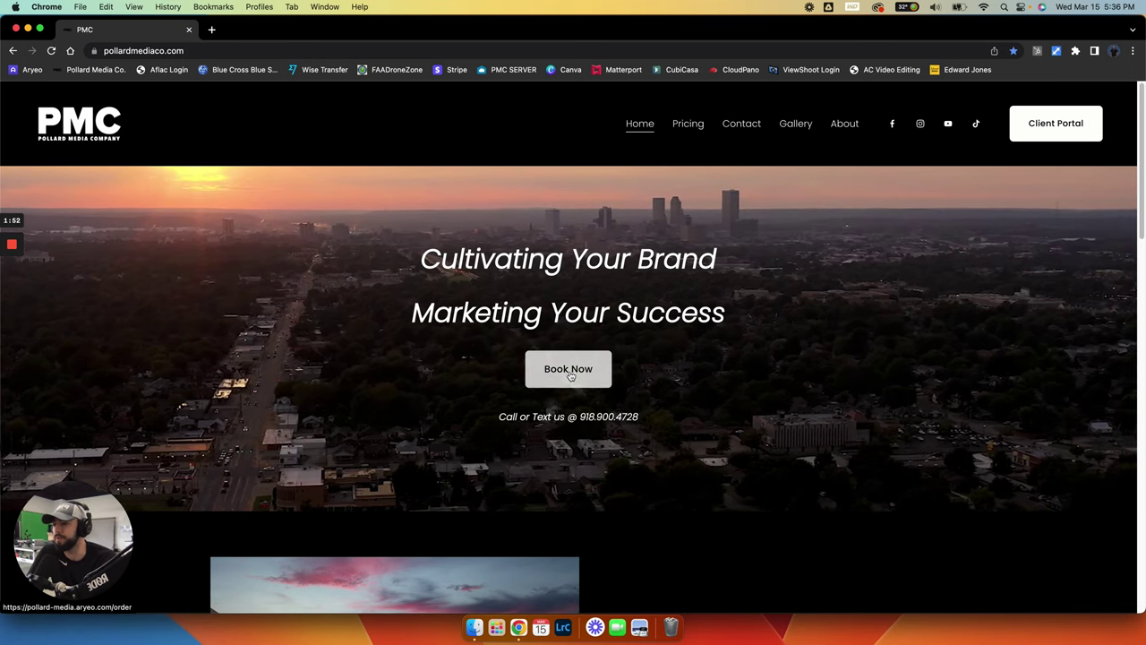
Go to the PMC Place Order page through Book Now
left_click(571, 375)
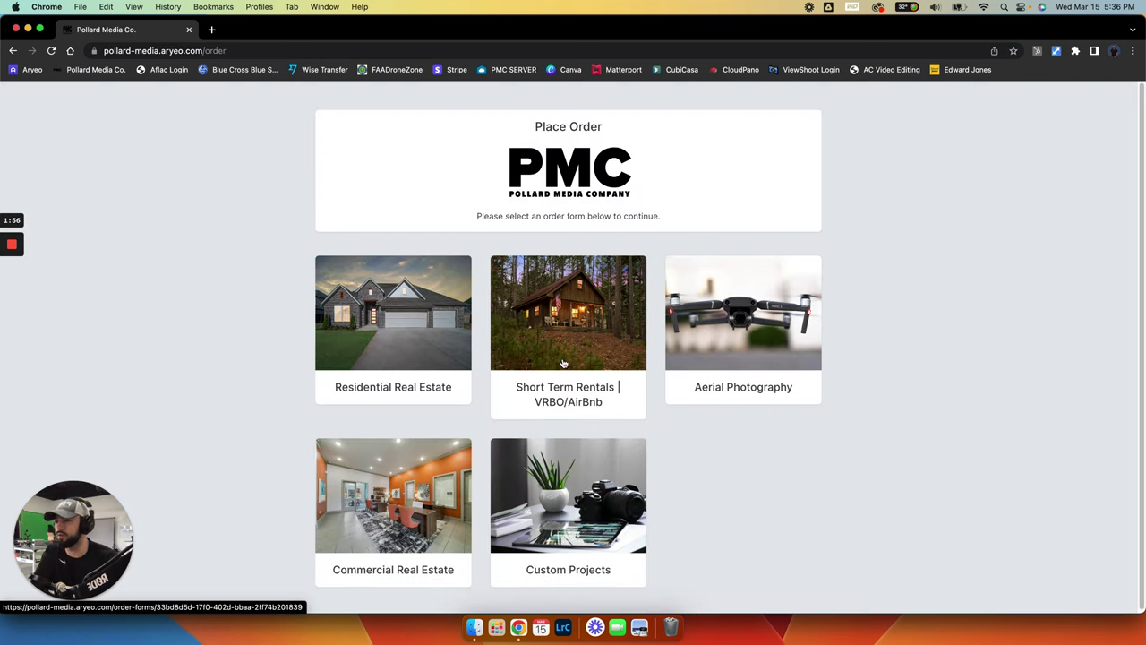
left_click(404, 330)
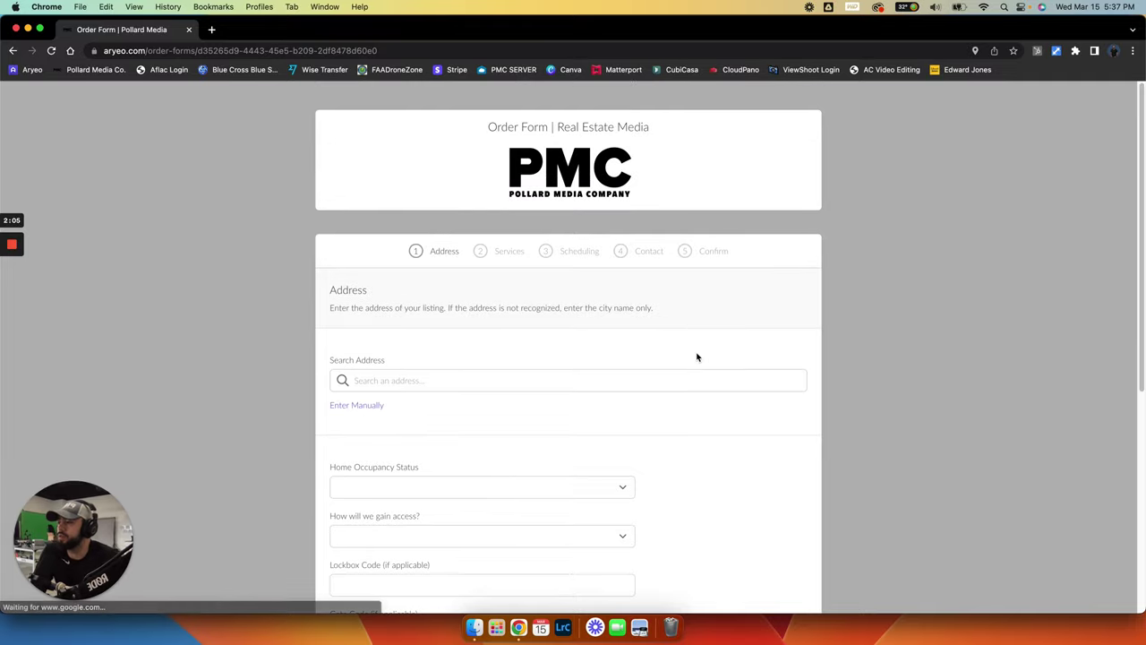
scroll(627, 323, "down", 5)
scroll(411, 259, "up", 3)
left_click(405, 277)
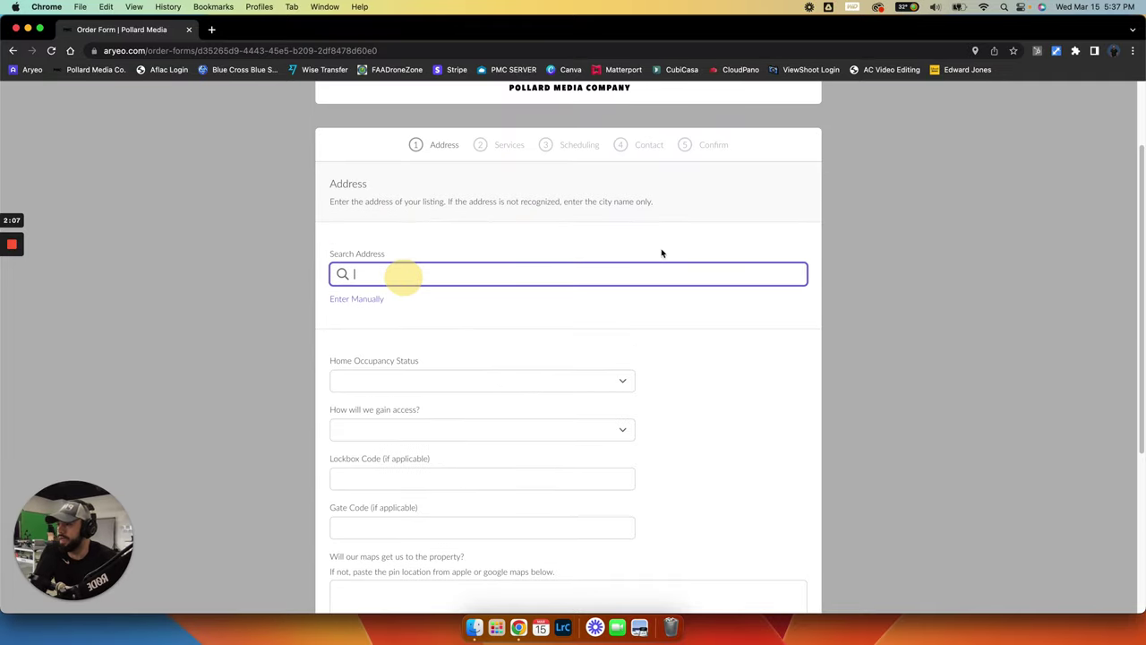
type("214")
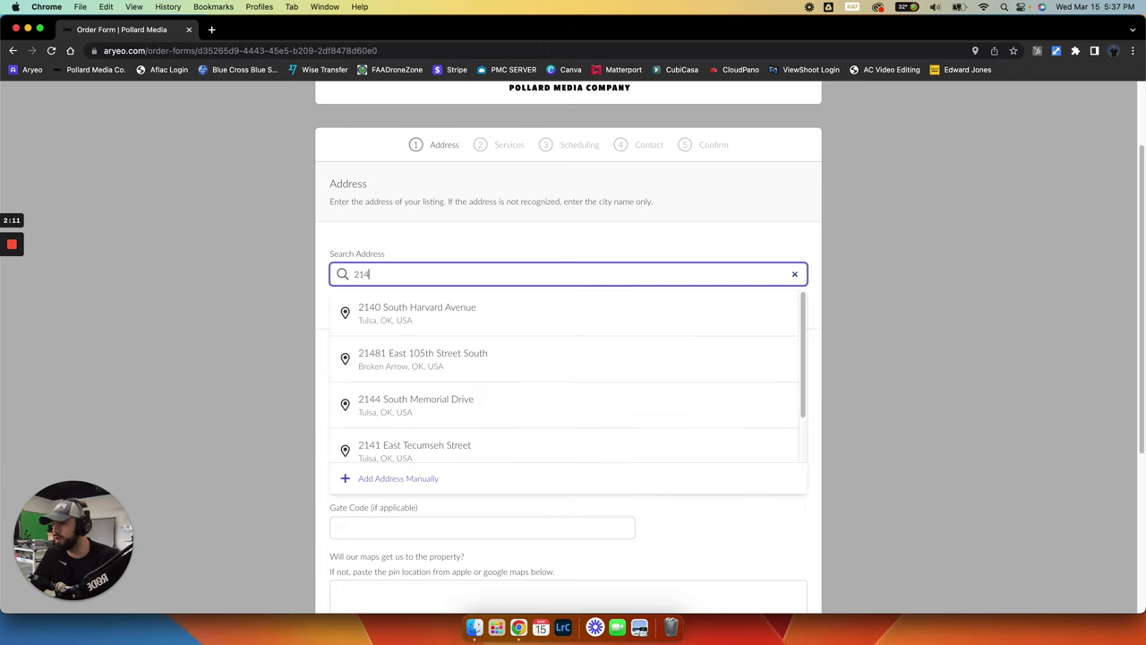
left_click(404, 318)
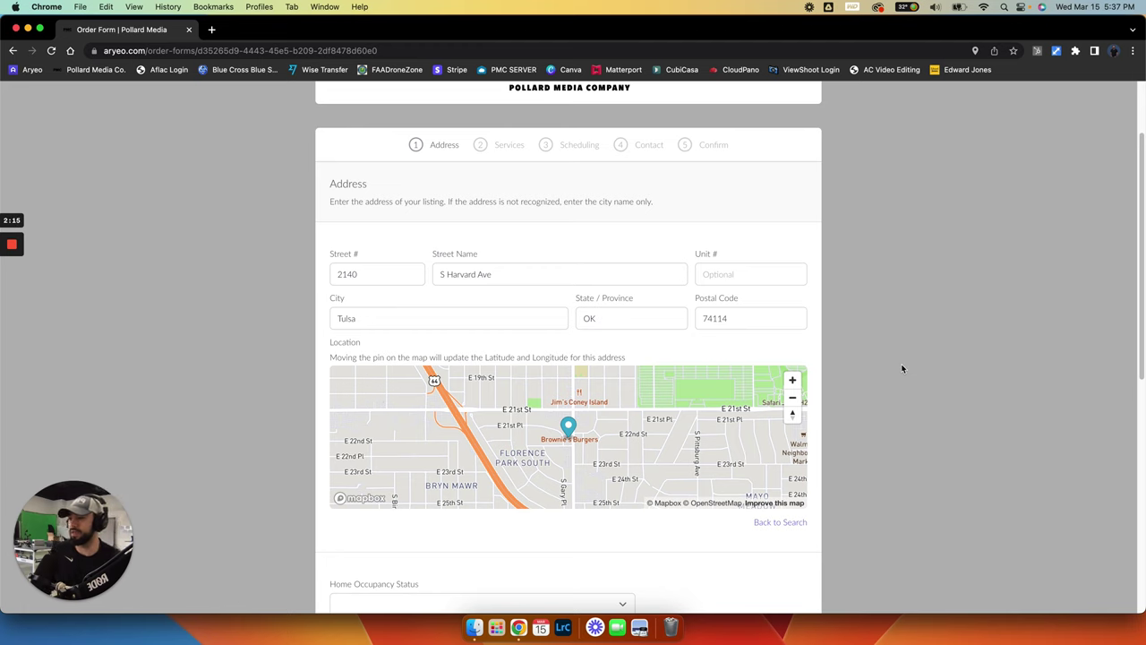
Set Home Occupancy Status to Vacant
scroll(902, 368, "down", 5)
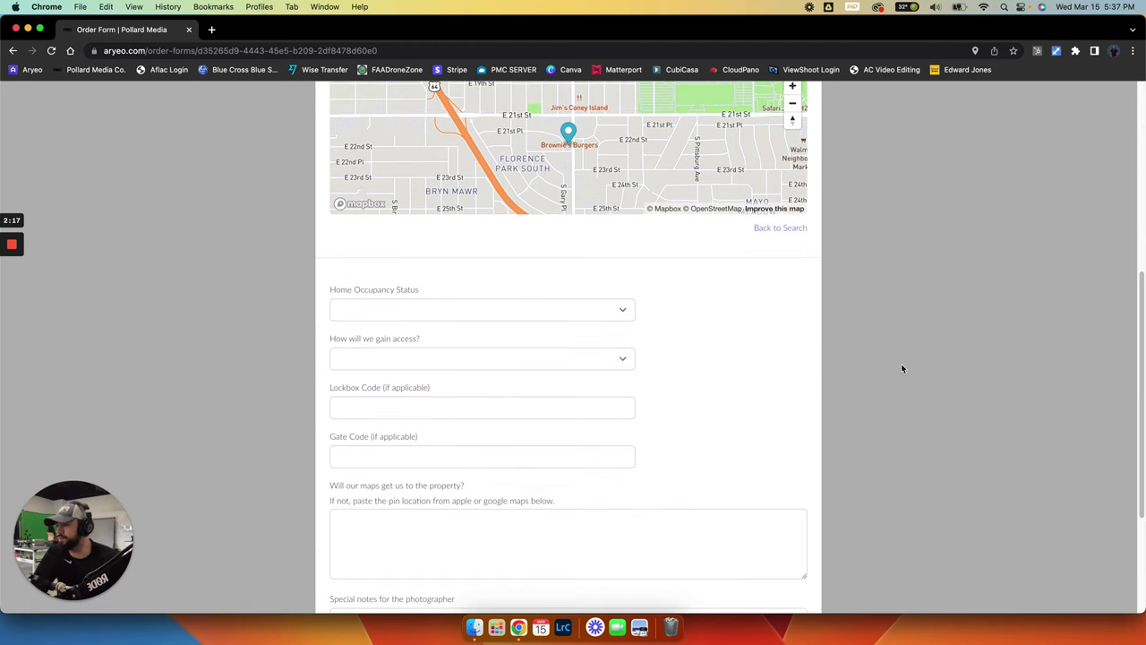
left_click(422, 310)
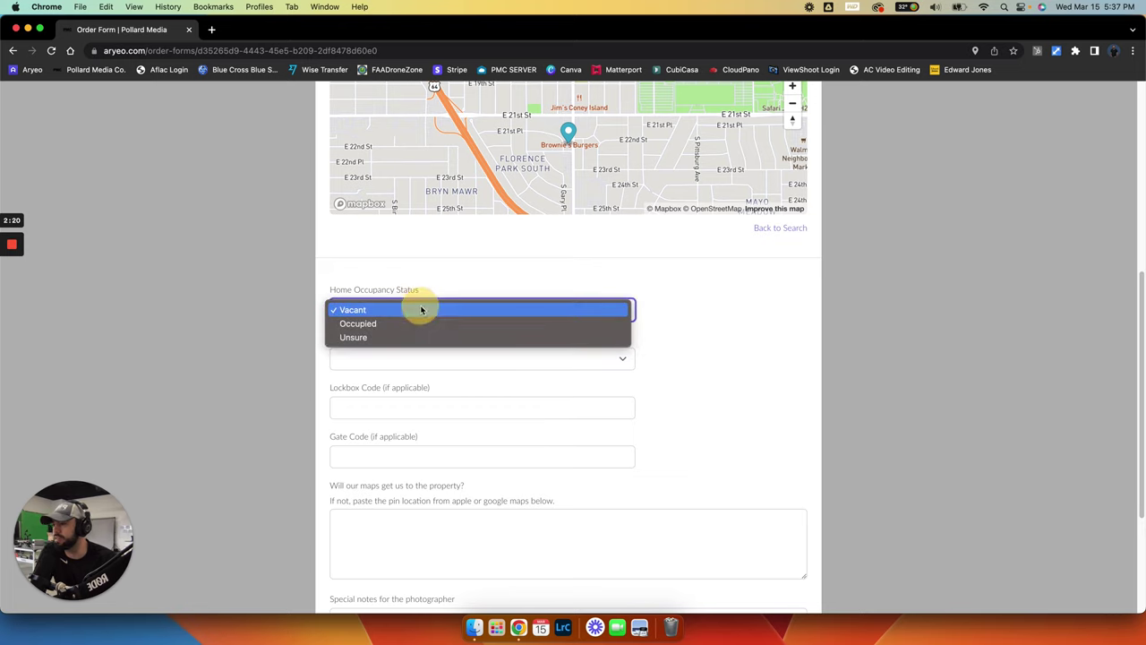
left_click(359, 311)
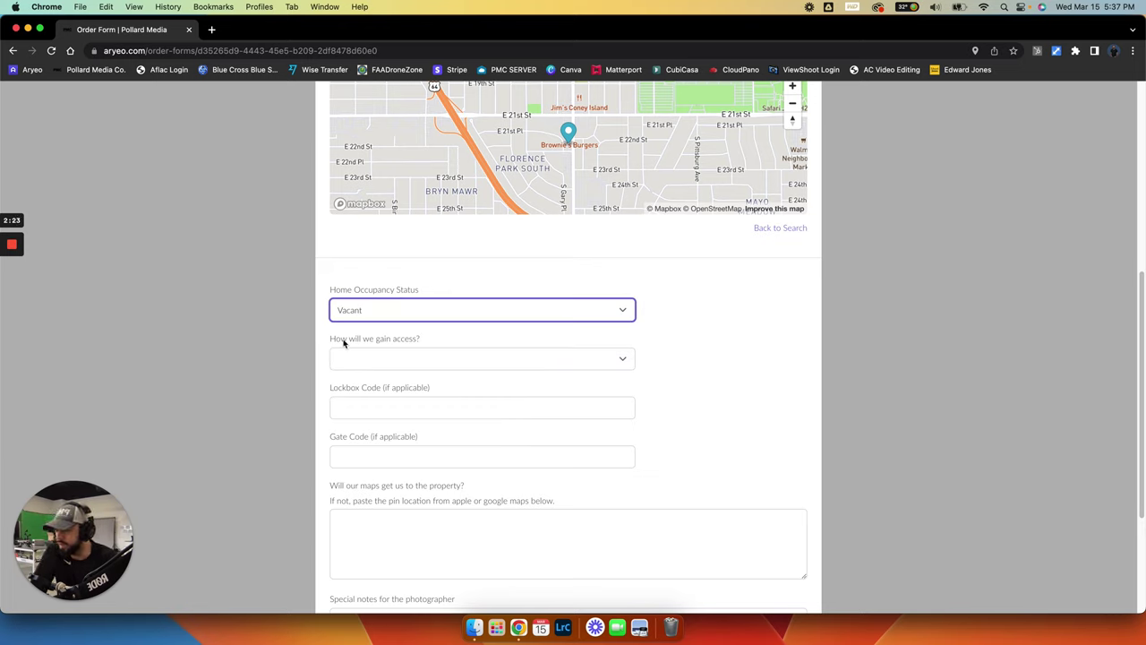
Set access to 'Agent will provide lockbox code', leaving the code fields blank
left_click(417, 366)
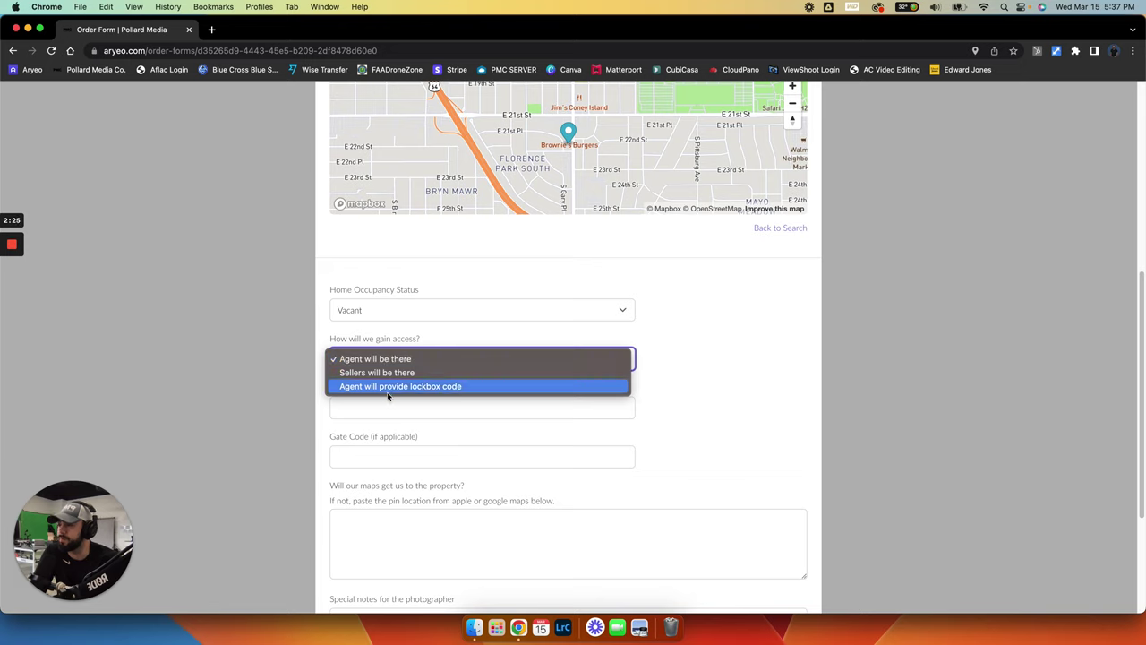
left_click(398, 386)
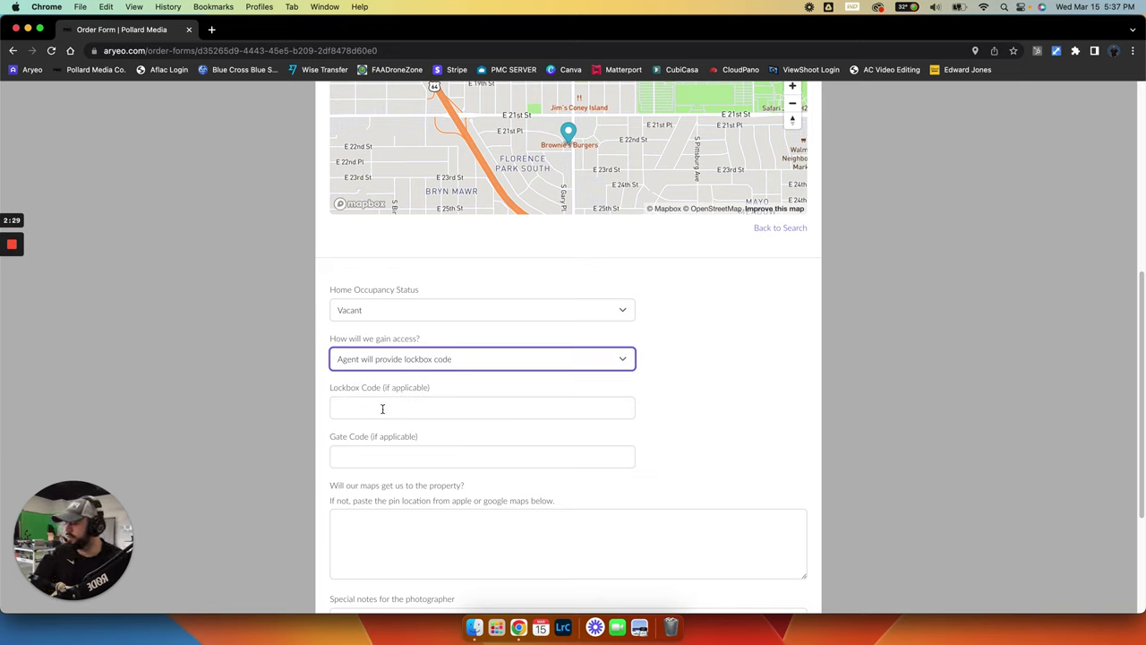
left_click(400, 408)
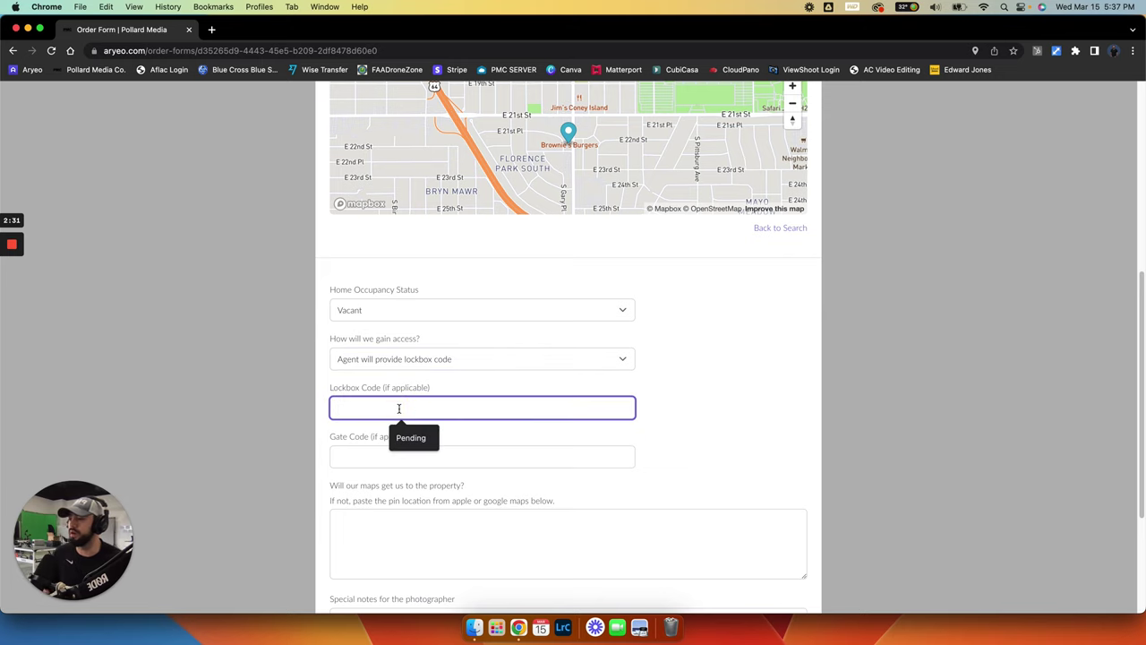
left_click(754, 392)
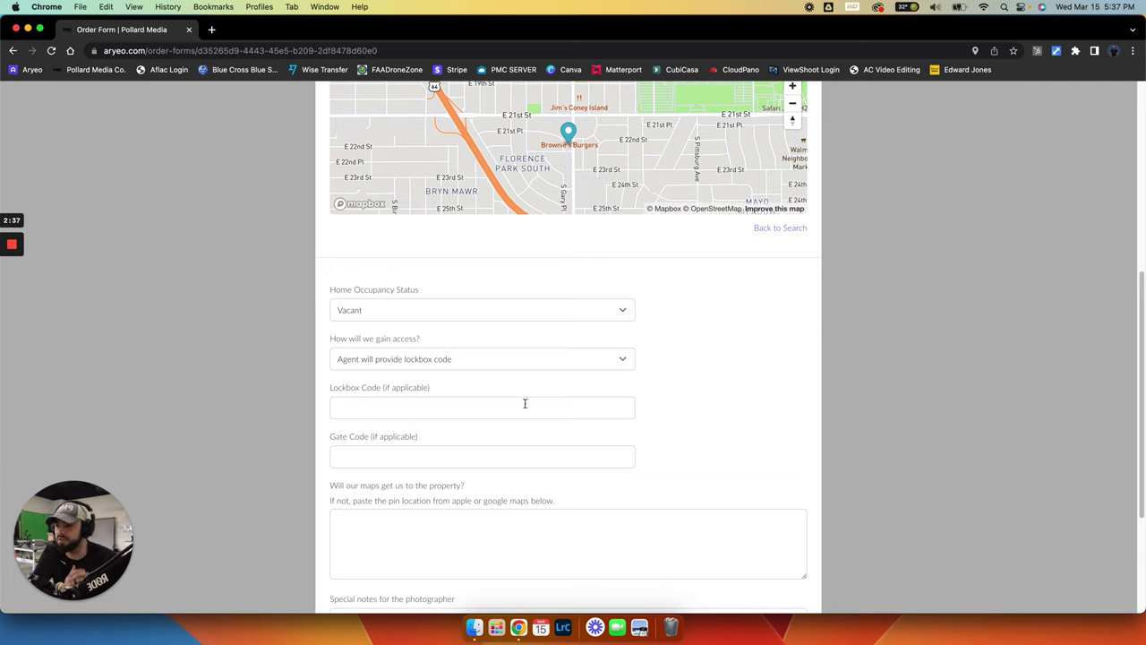
left_click(415, 362)
left_click(369, 359)
left_click(722, 421)
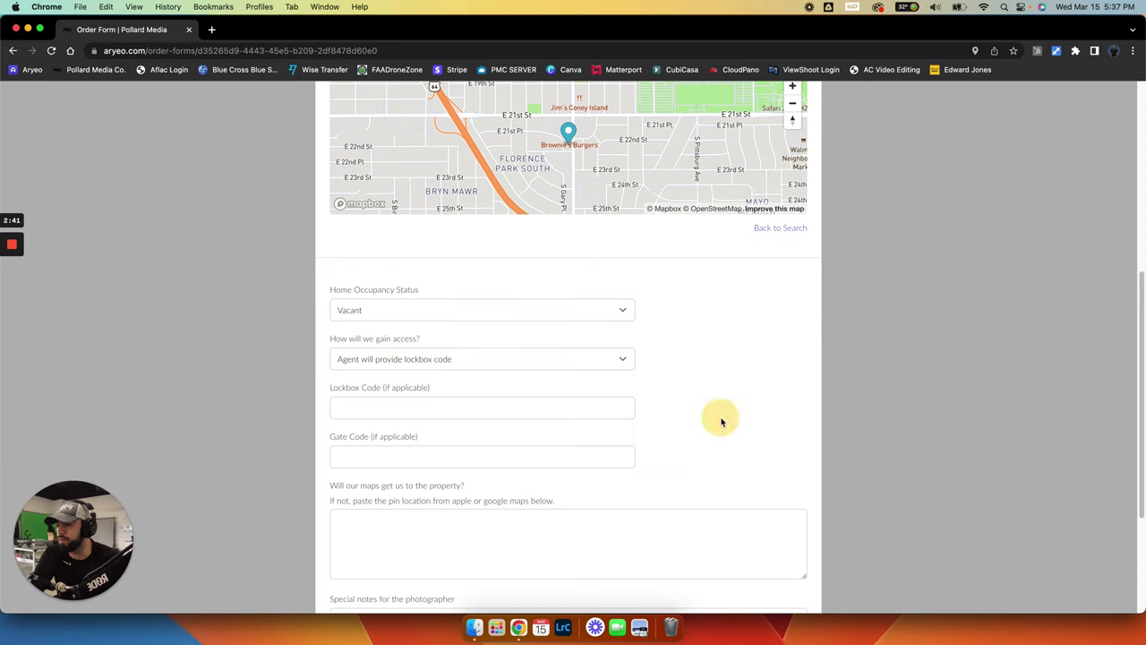
left_click(383, 455)
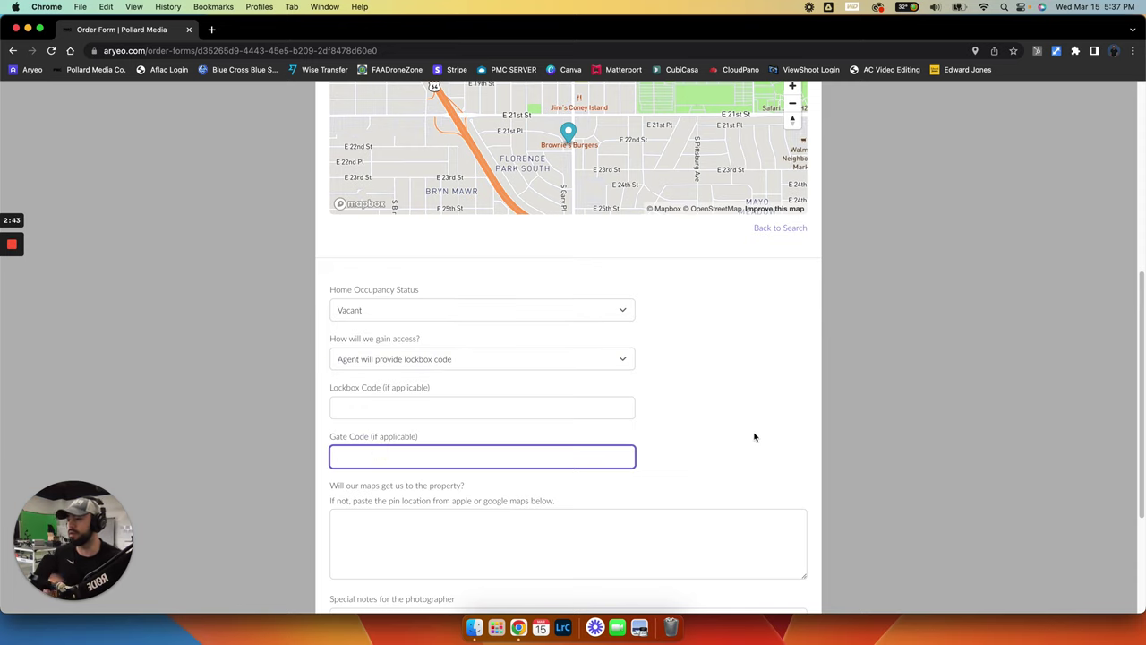
left_click(725, 426)
scroll(724, 427, "down", 2)
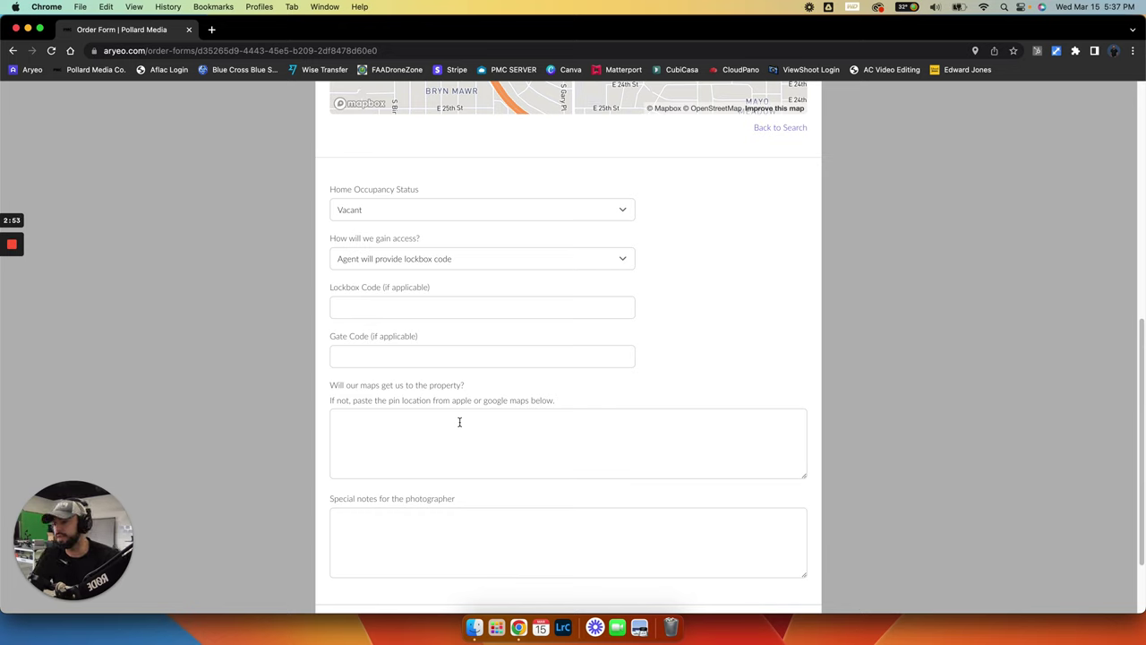
left_click(475, 424)
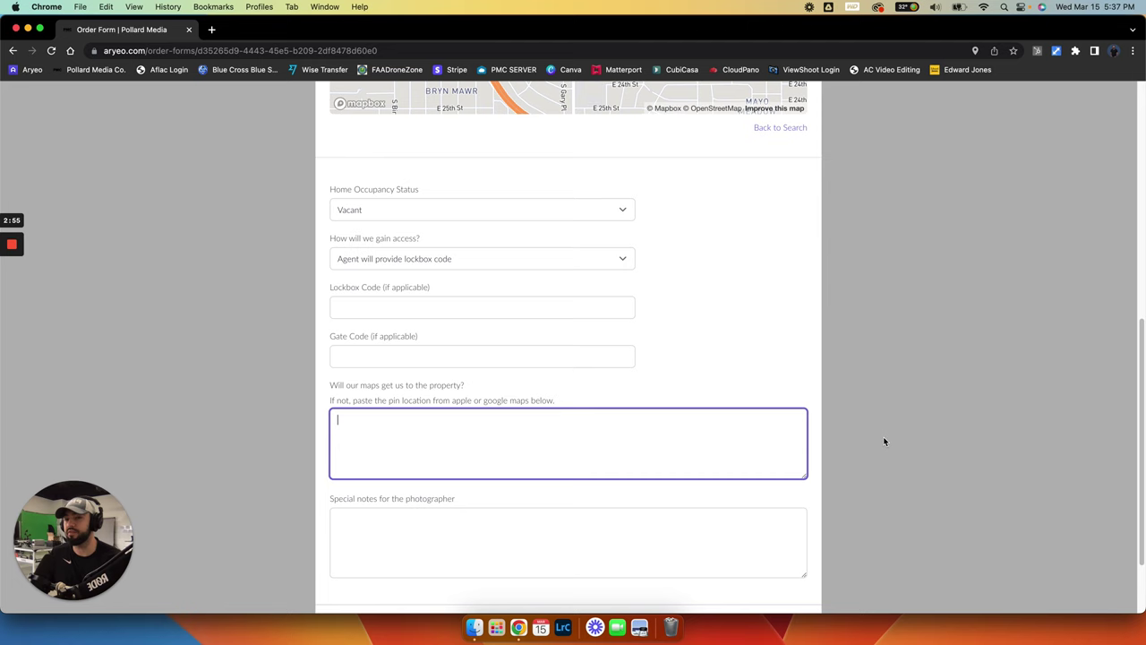
left_click(923, 407)
scroll(599, 517, "down", 3)
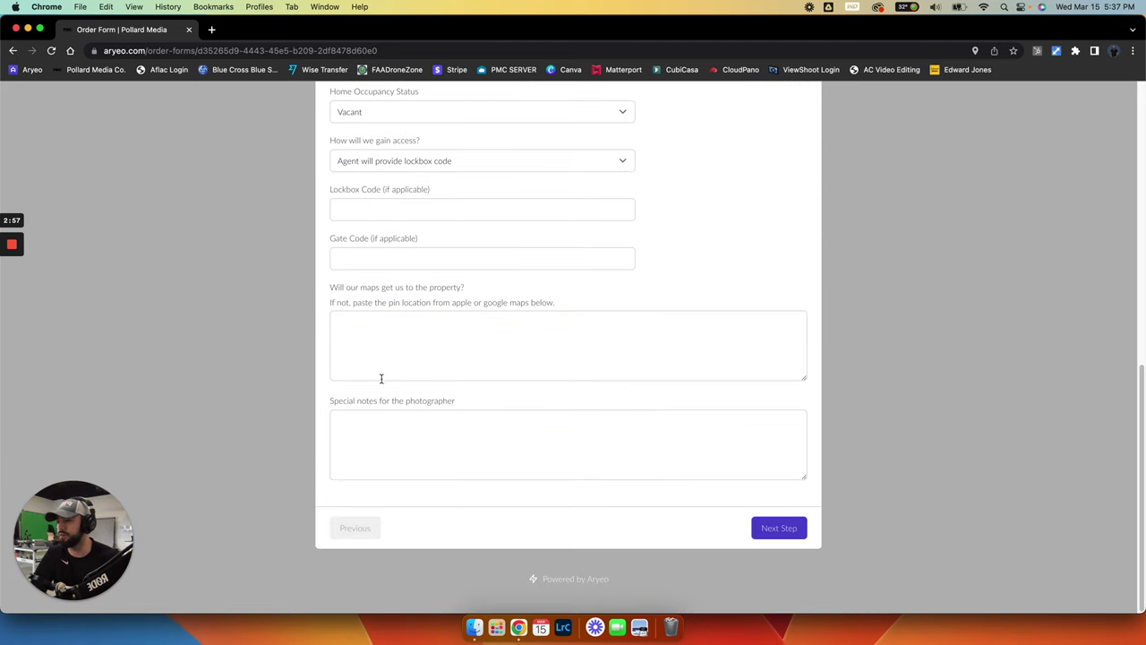
scroll(494, 437, "up", 10)
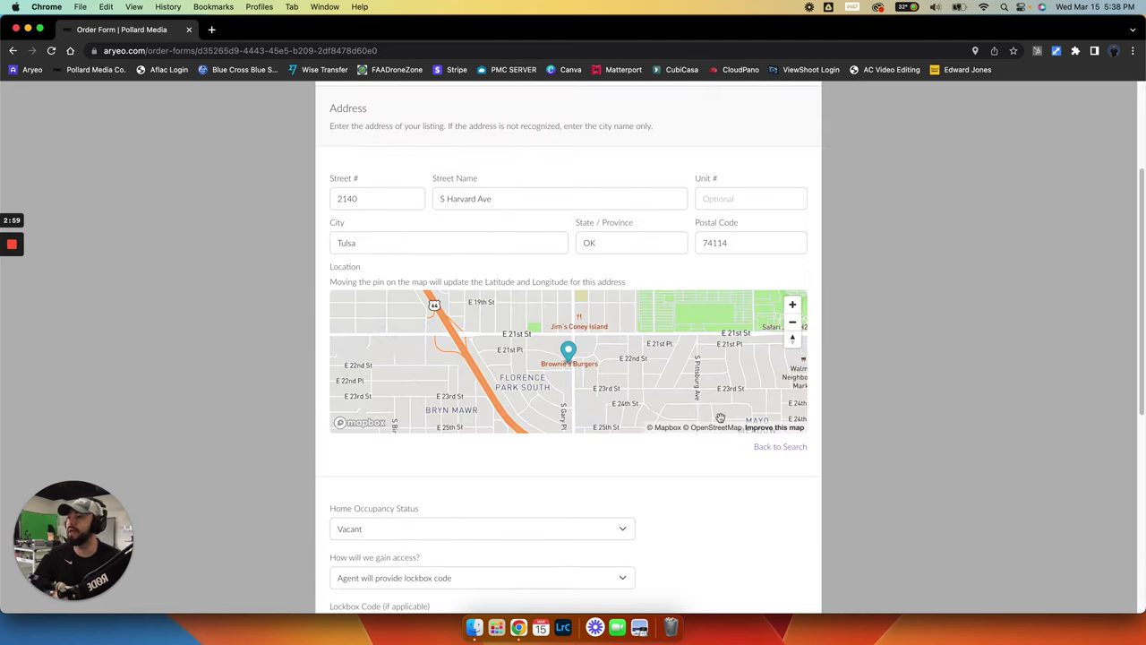
Check the Street Name field, then go back to the Place Order page
left_click(485, 224)
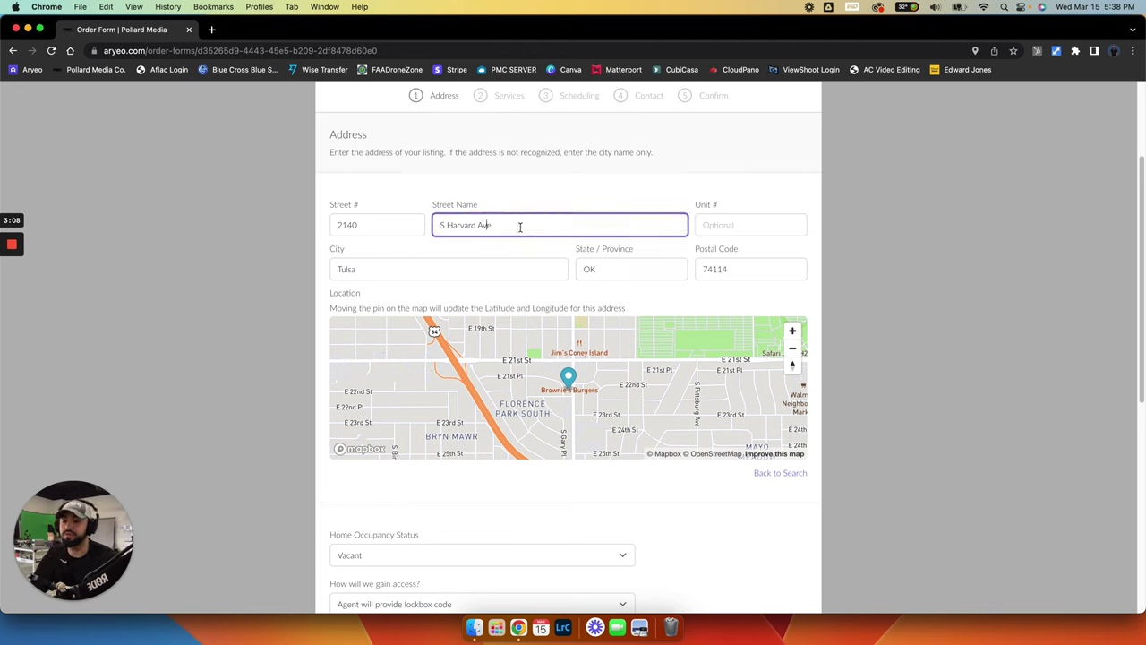
left_click(12, 50)
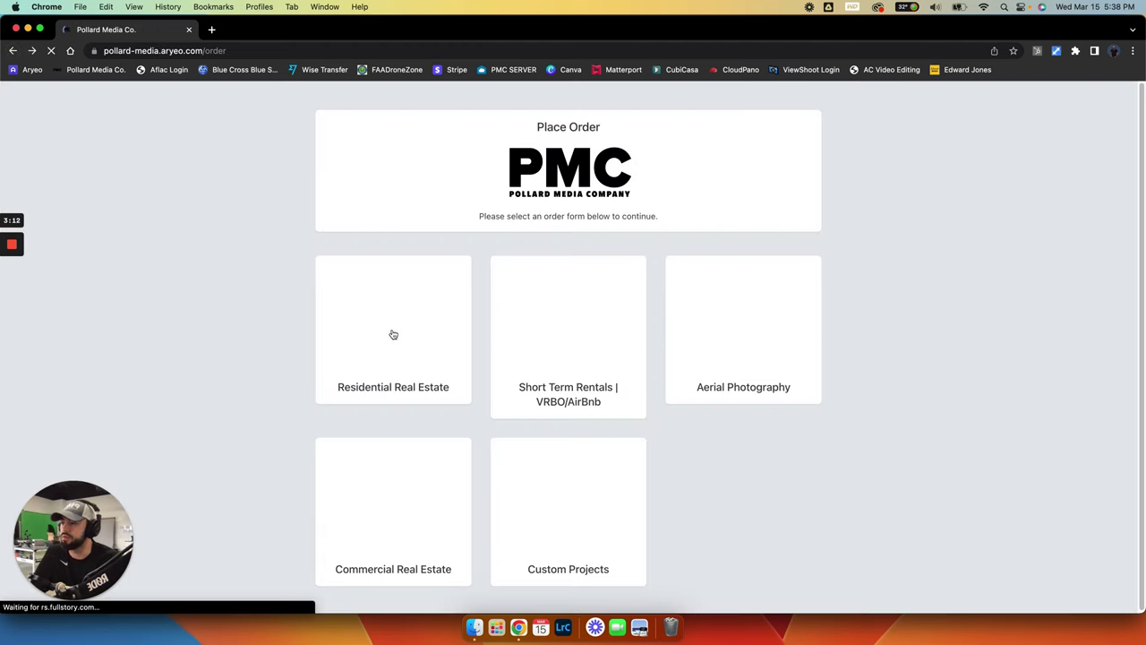
Start a new Residential Real Estate order with the address set to Tulsa, OK
left_click(398, 330)
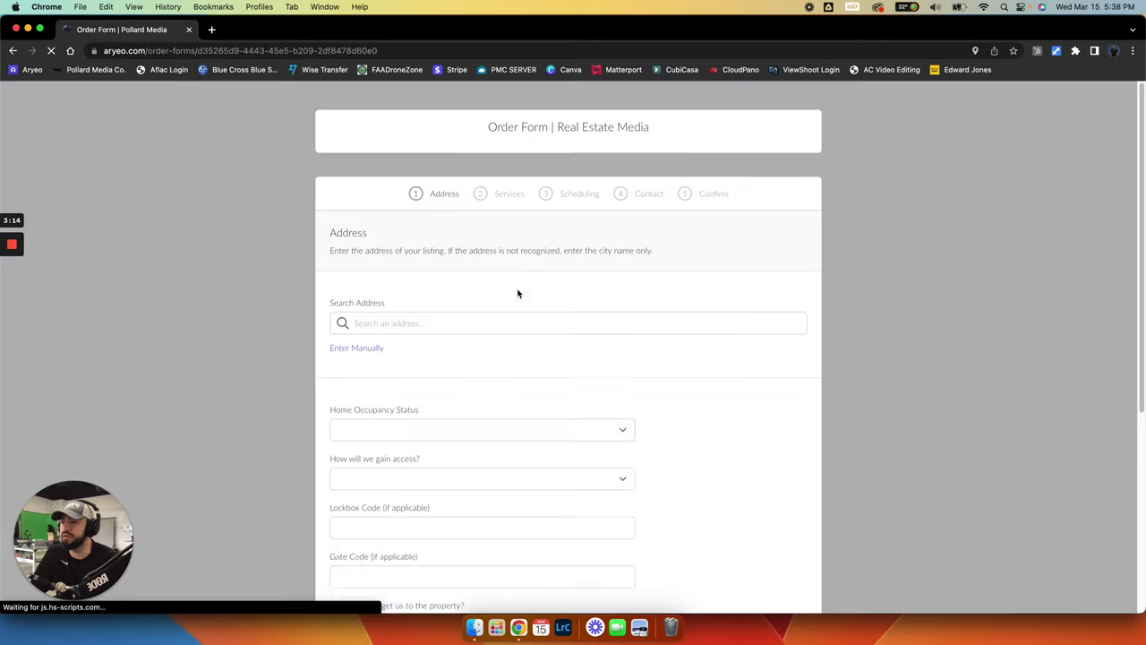
left_click(414, 287)
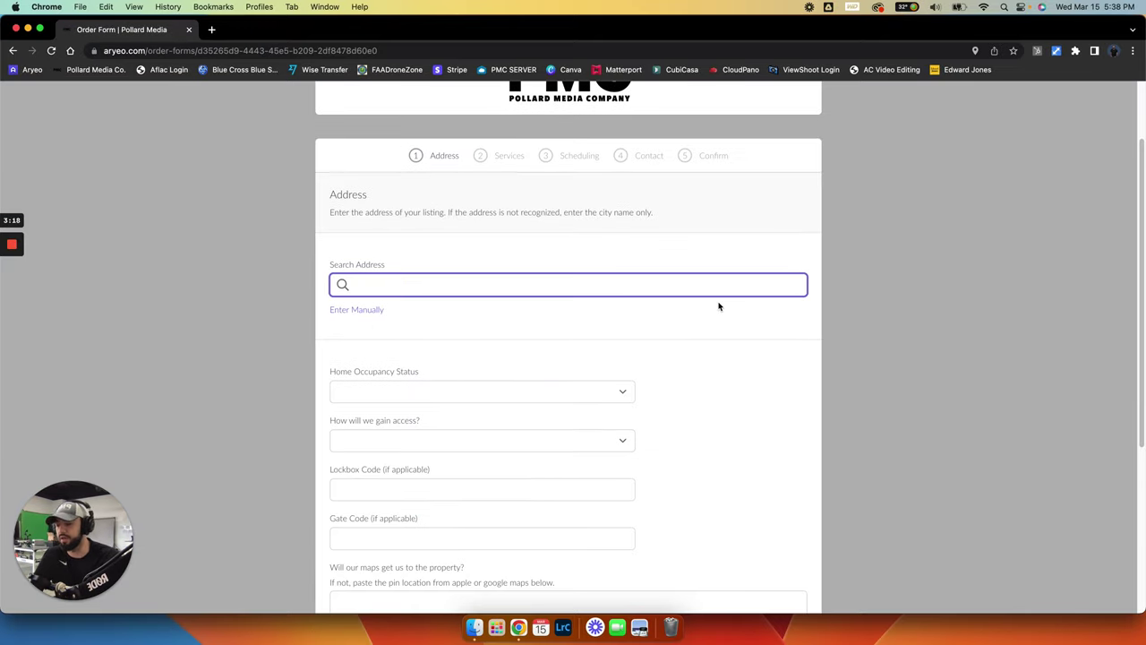
scroll(891, 410, "down", 5)
scroll(894, 412, "up", 8)
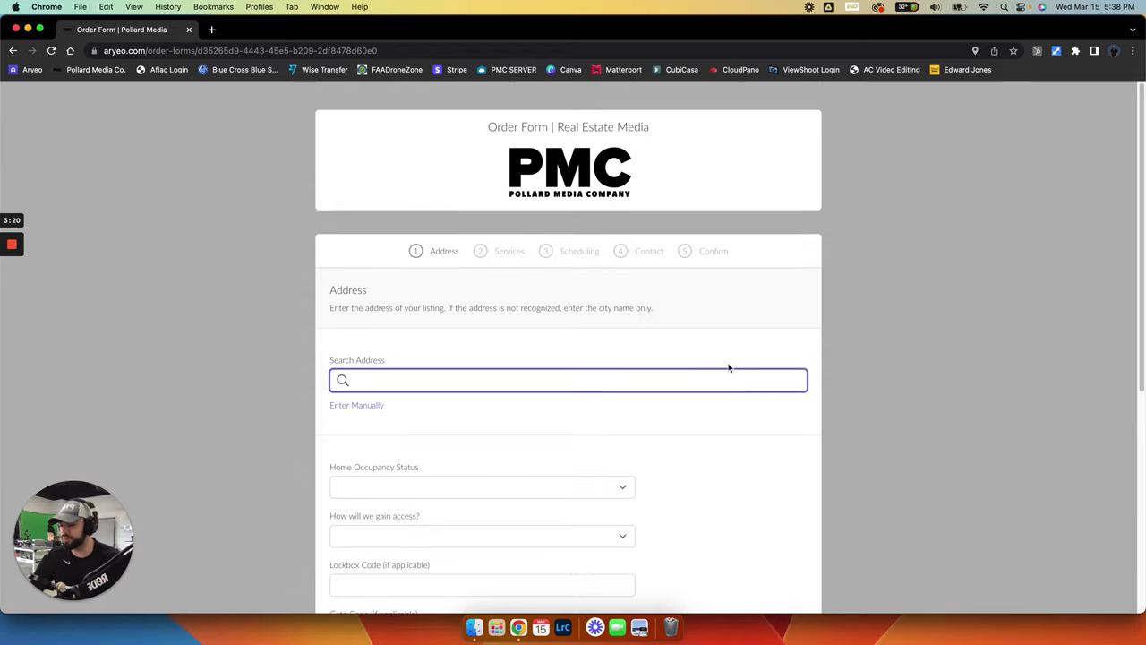
type("tulsa")
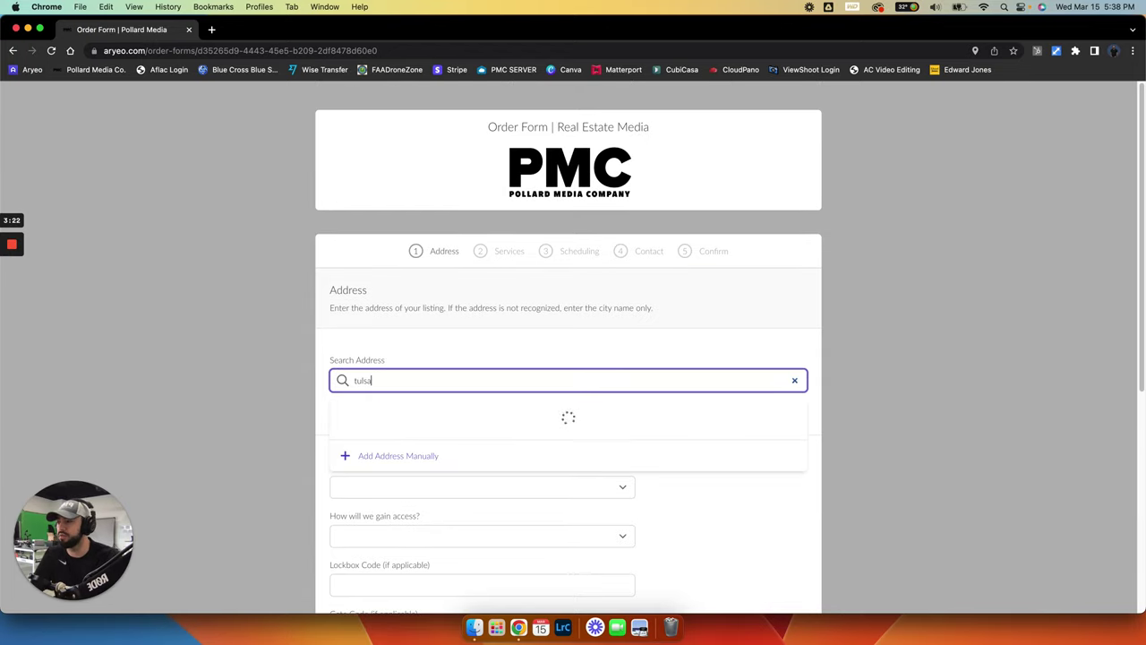
left_click(390, 421)
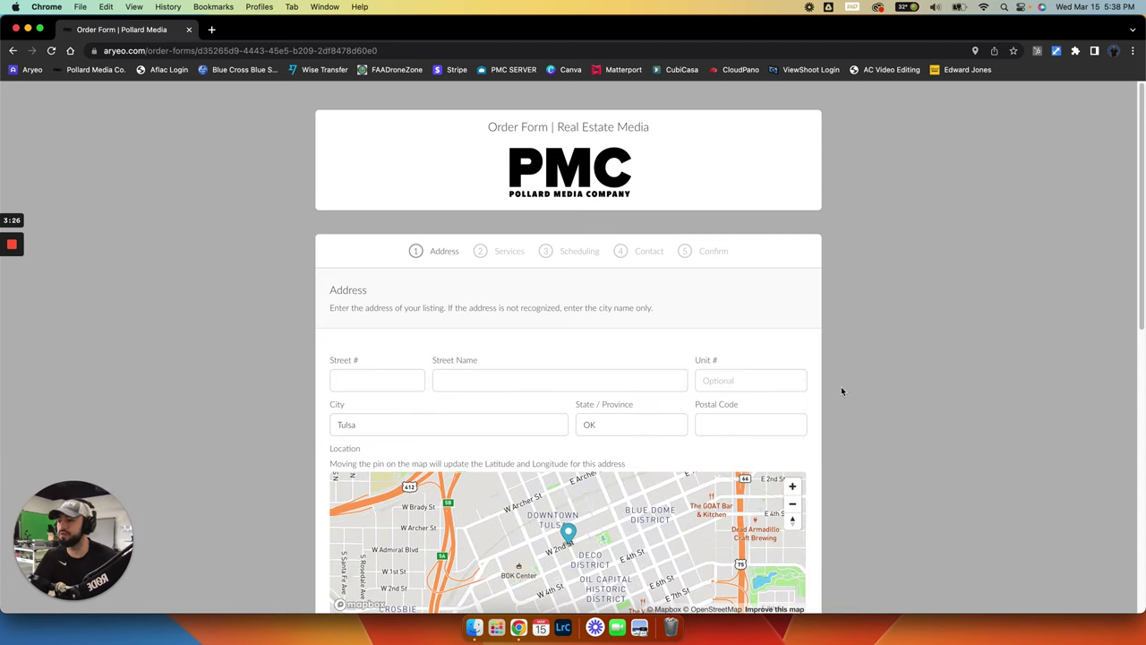
Set occupancy to Vacant and access to 'Agent will provide lockbox code'
scroll(895, 392, "down", 10)
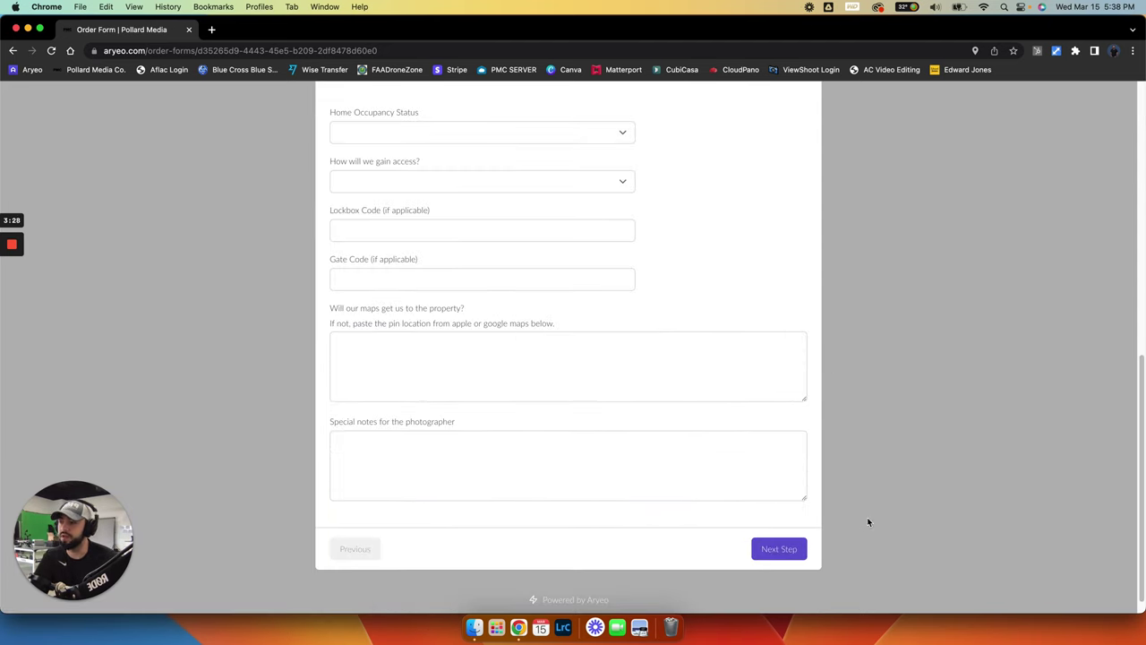
scroll(369, 284, "up", 3)
left_click(357, 254)
left_click(354, 244)
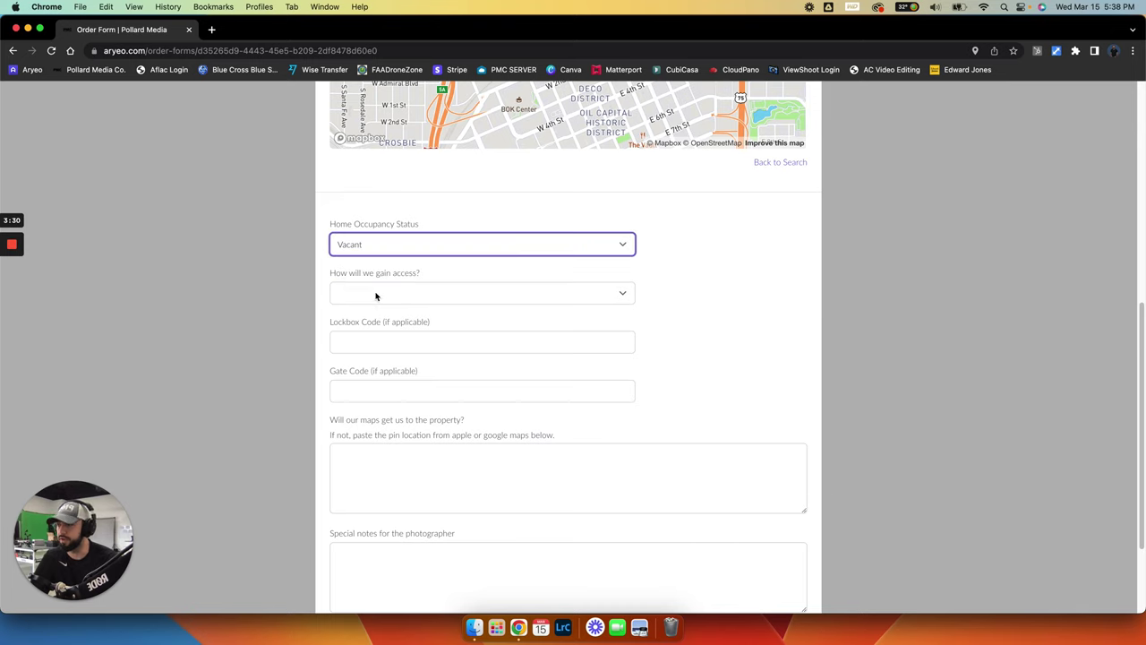
left_click(376, 294)
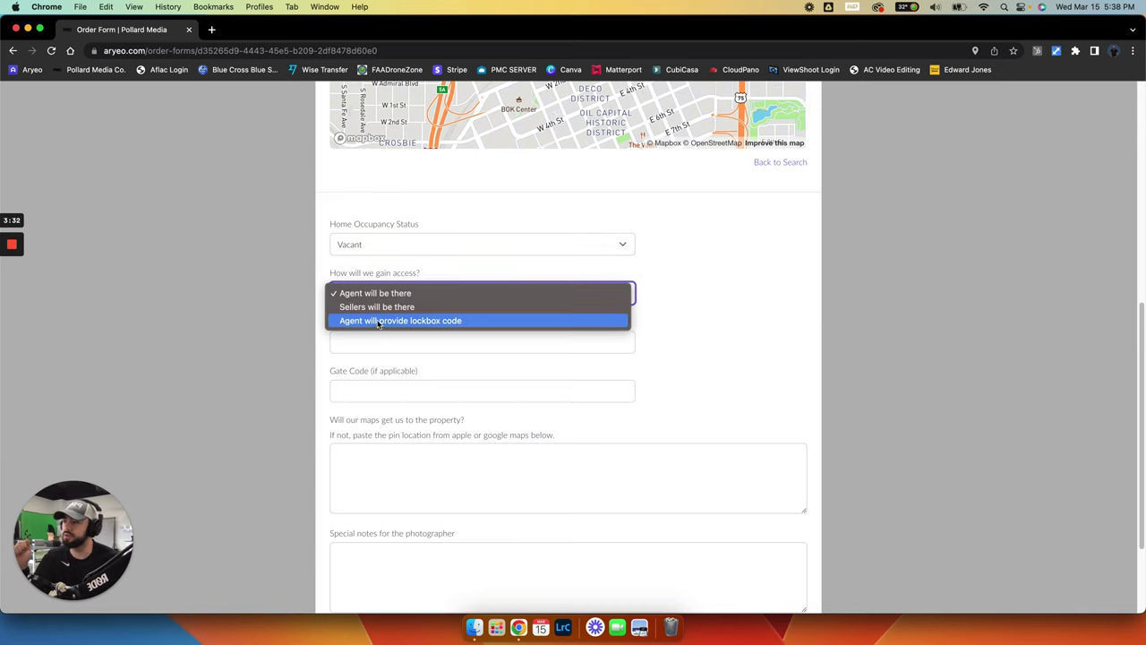
left_click(381, 320)
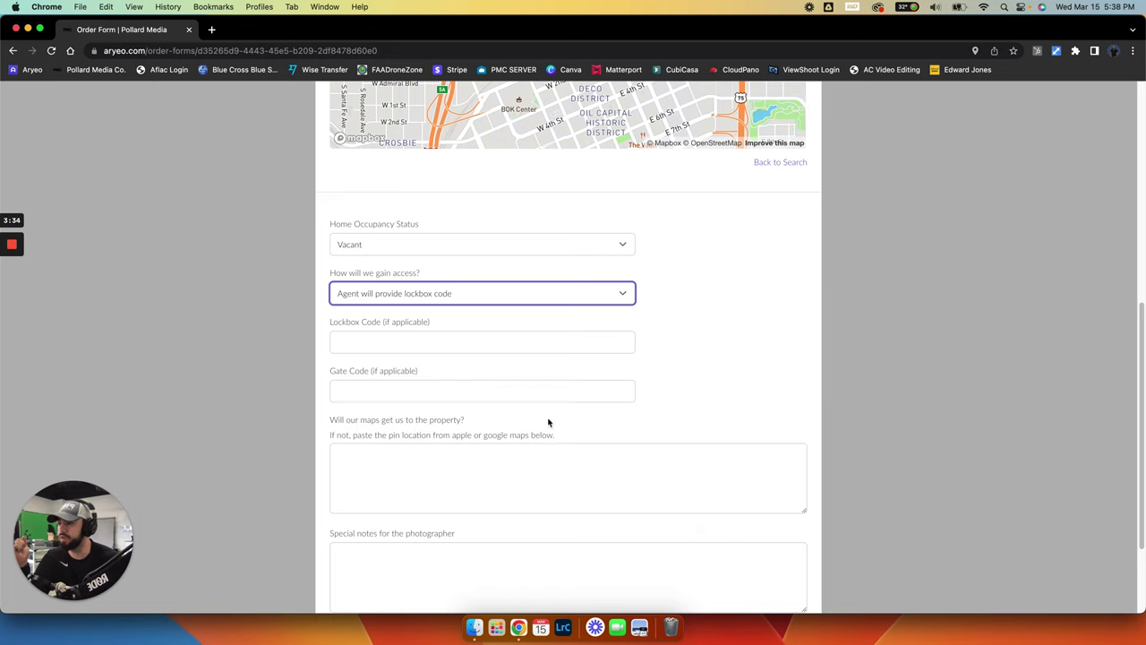
scroll(621, 483, "down", 2)
left_click(421, 512)
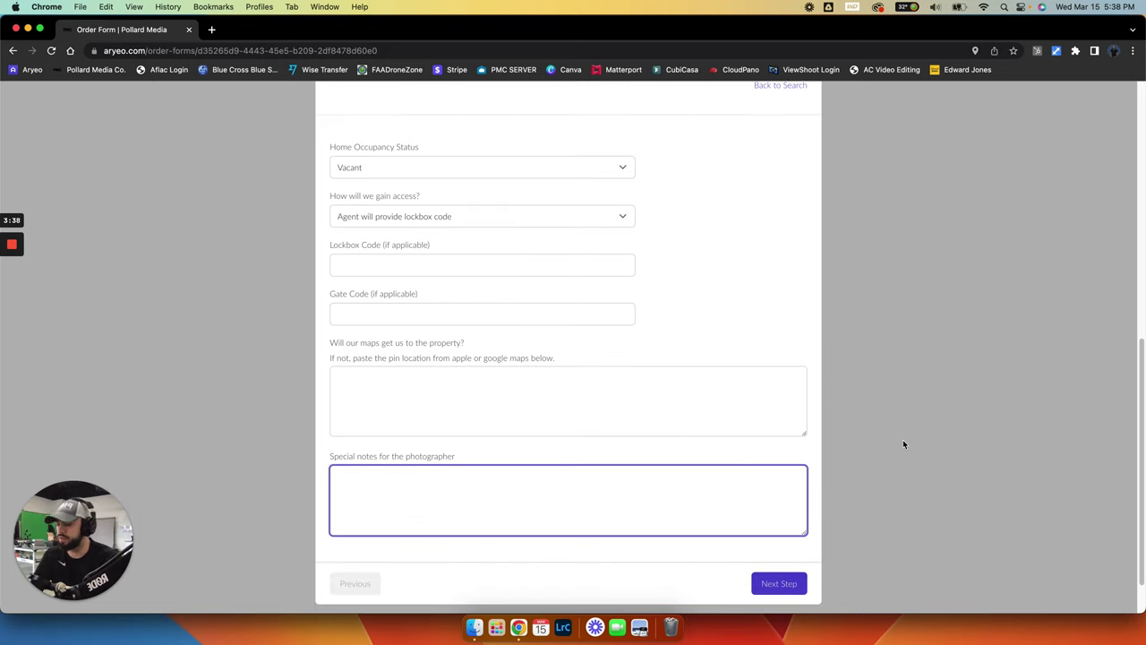
Write a special note giving the property address and answer 'No.' to the maps question
type("The address is 123 Nowhere St, Tulsa, OK.")
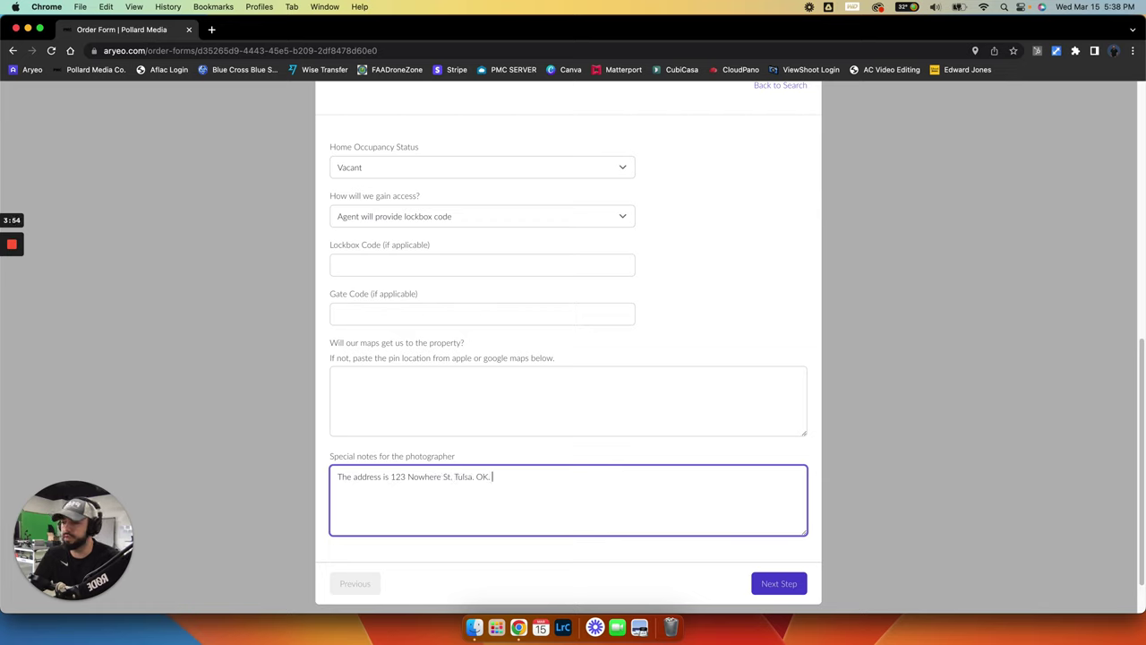
type("It wouldn't show ")
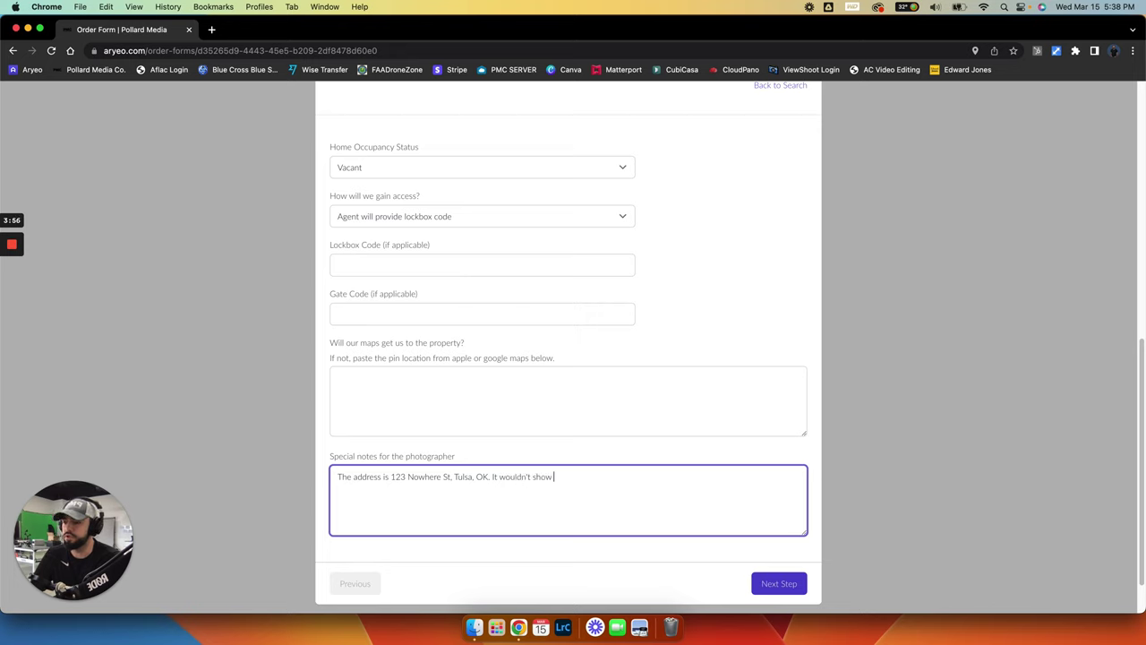
type("up on the search.")
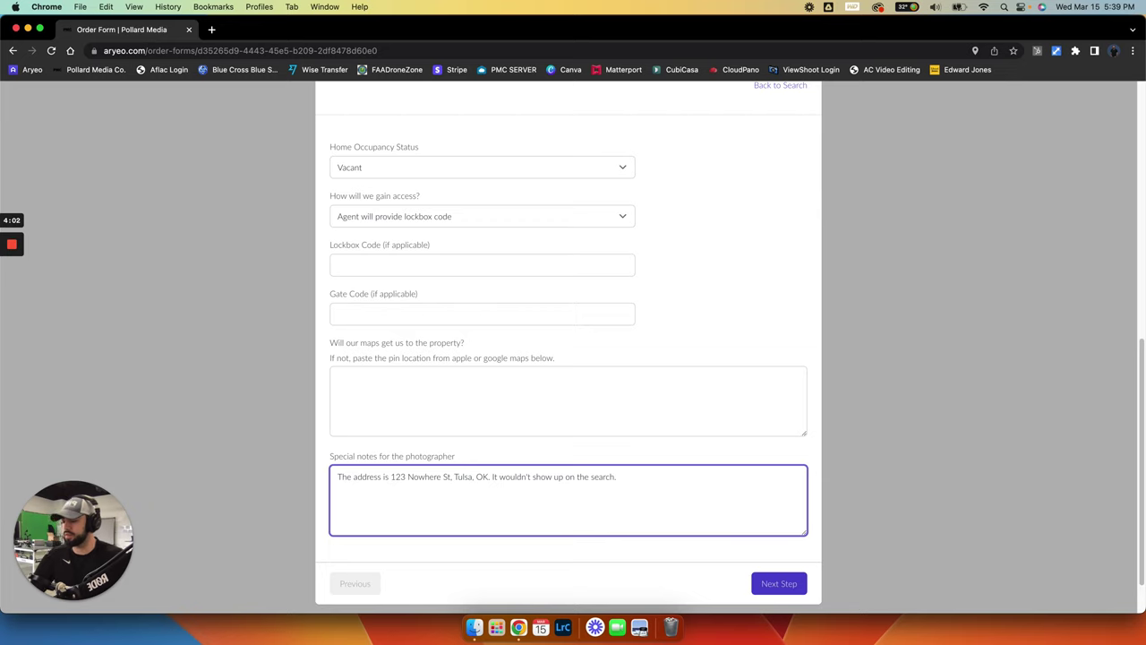
left_click(429, 392)
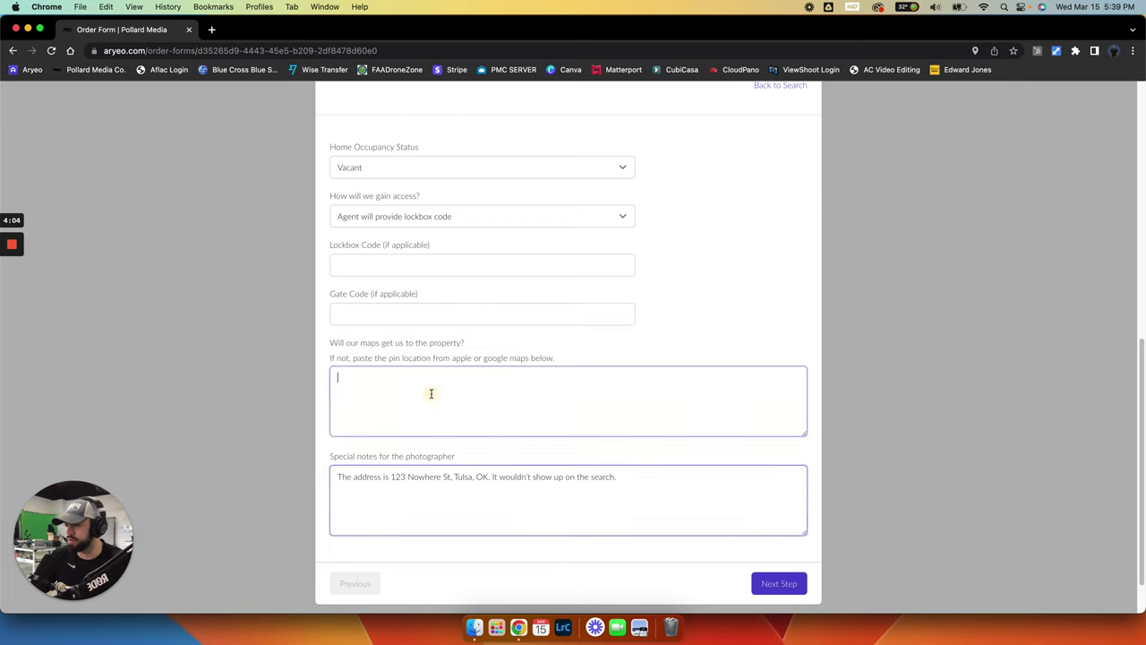
type("No.")
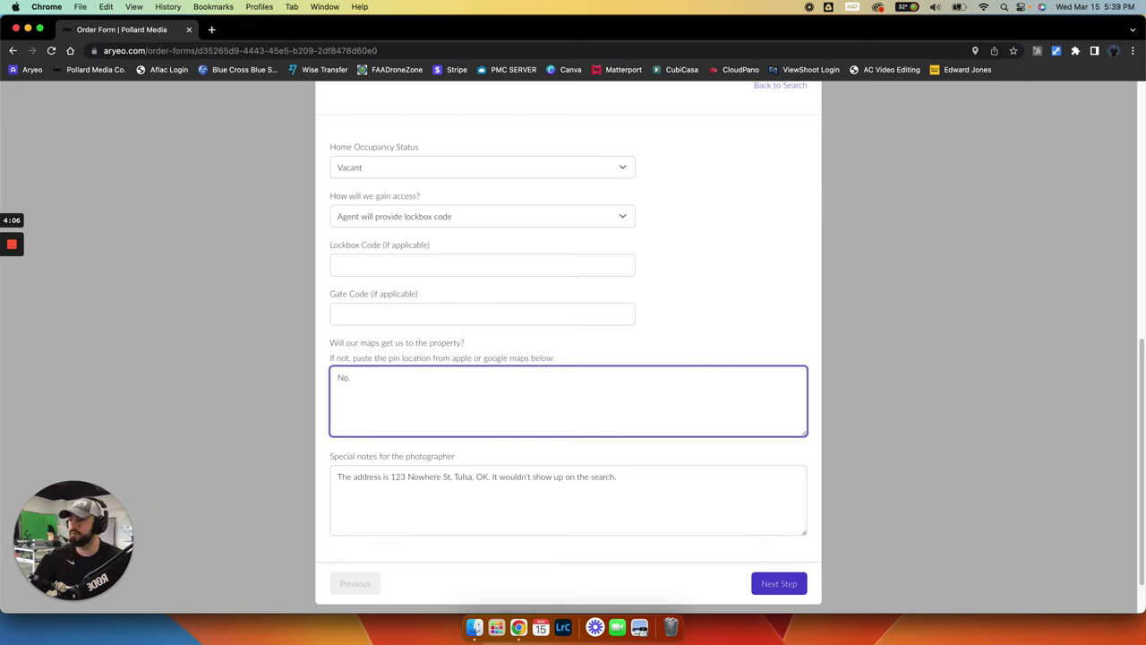
left_click(439, 415)
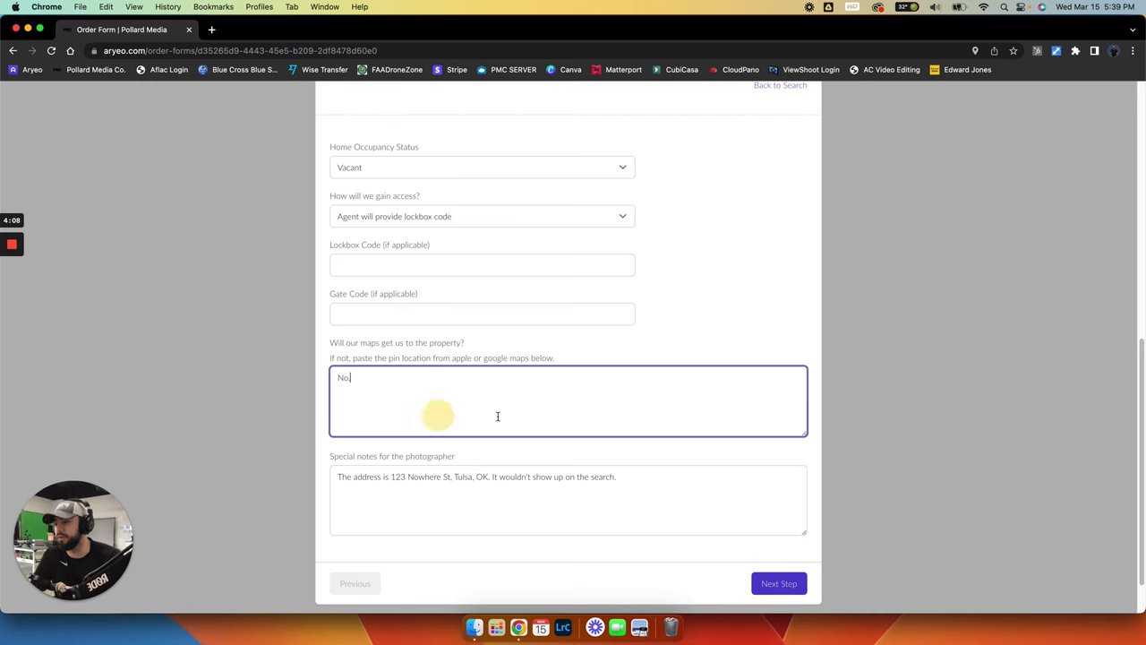
left_click(867, 373)
Submit the address step to reach the Services packages
scroll(867, 374, "up", 5)
scroll(868, 375, "down", 3)
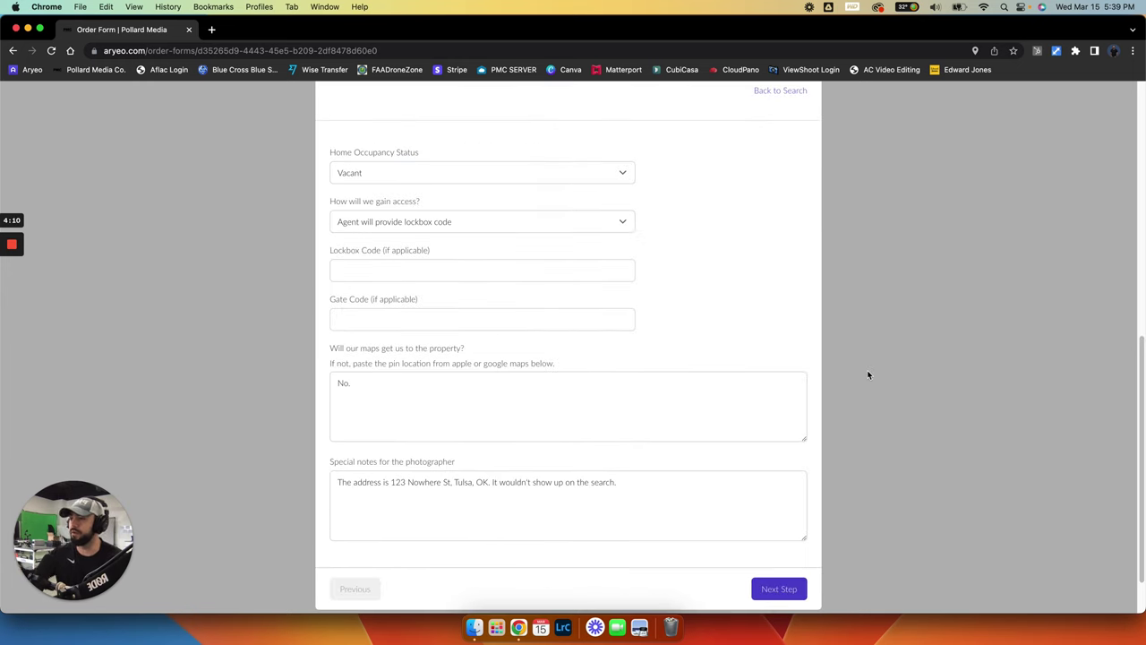
scroll(868, 374, "up", 7)
scroll(868, 374, "down", 5)
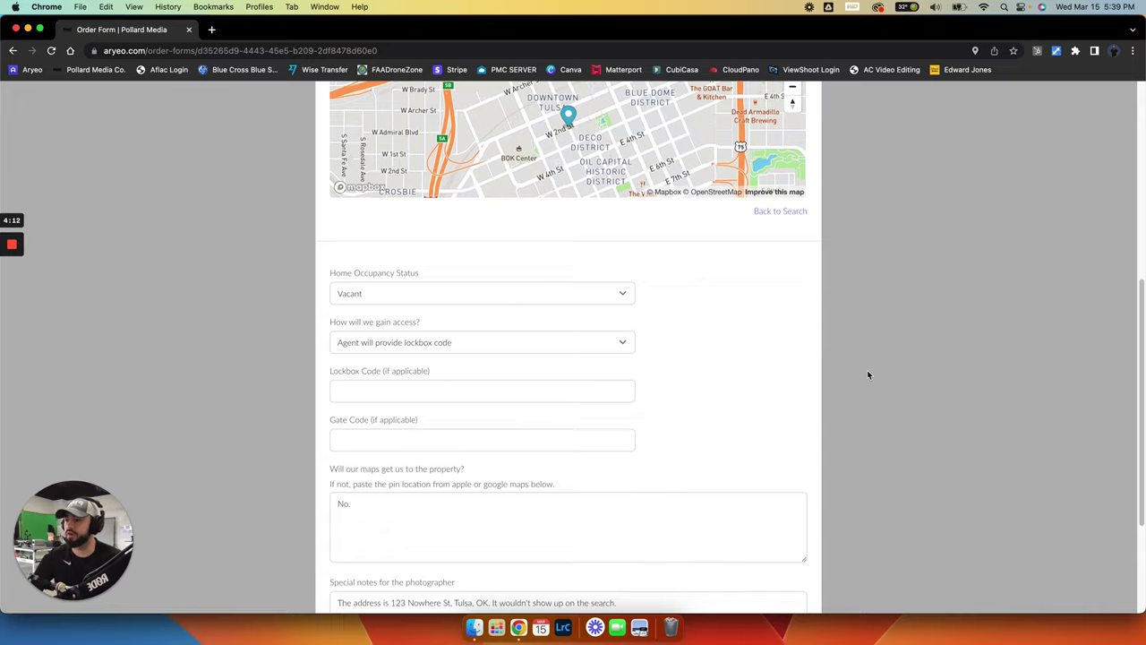
scroll(867, 375, "down", 2)
left_click(796, 598)
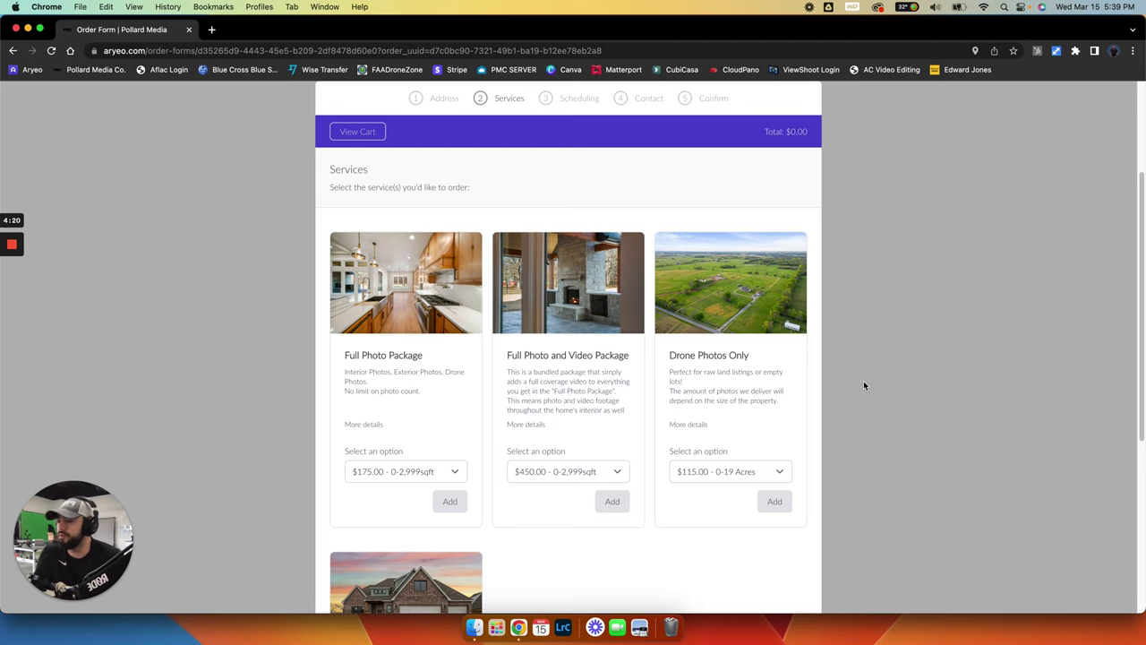
Add the Full Photo Package to the cart, then remove it again
scroll(385, 339, "down", 1)
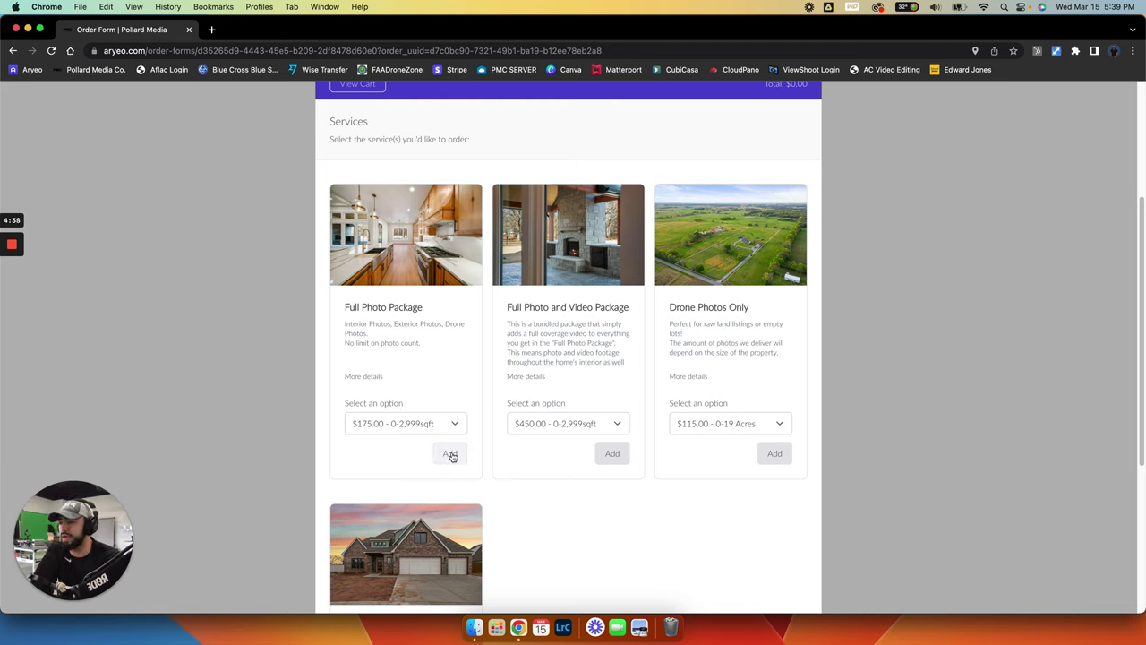
left_click(450, 453)
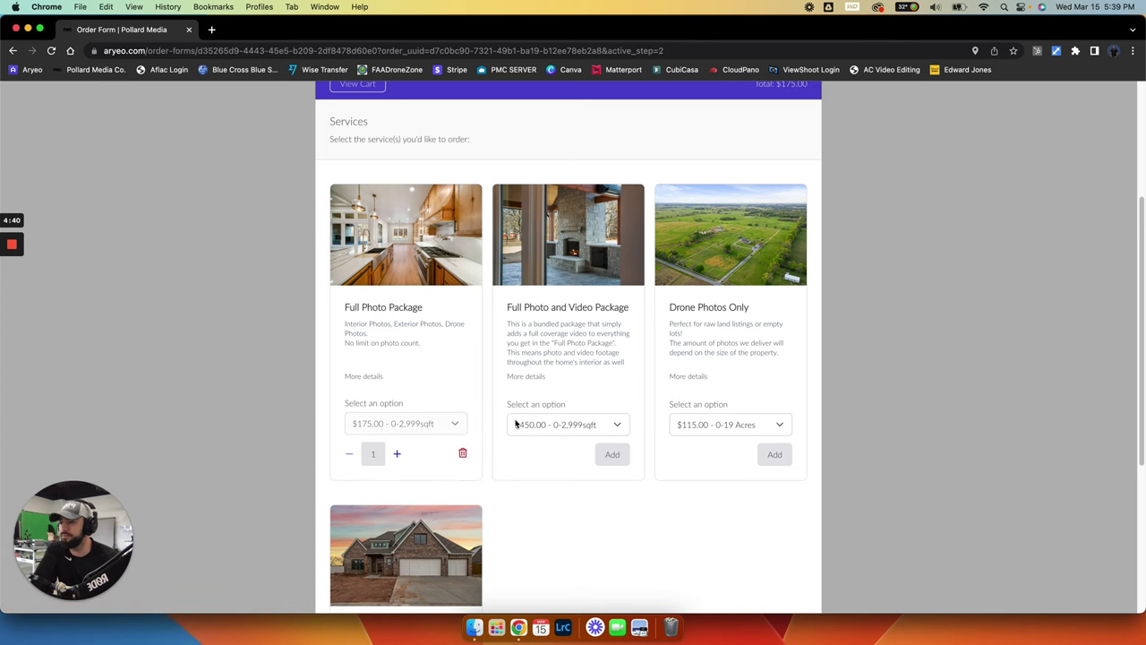
scroll(529, 430, "down", 2)
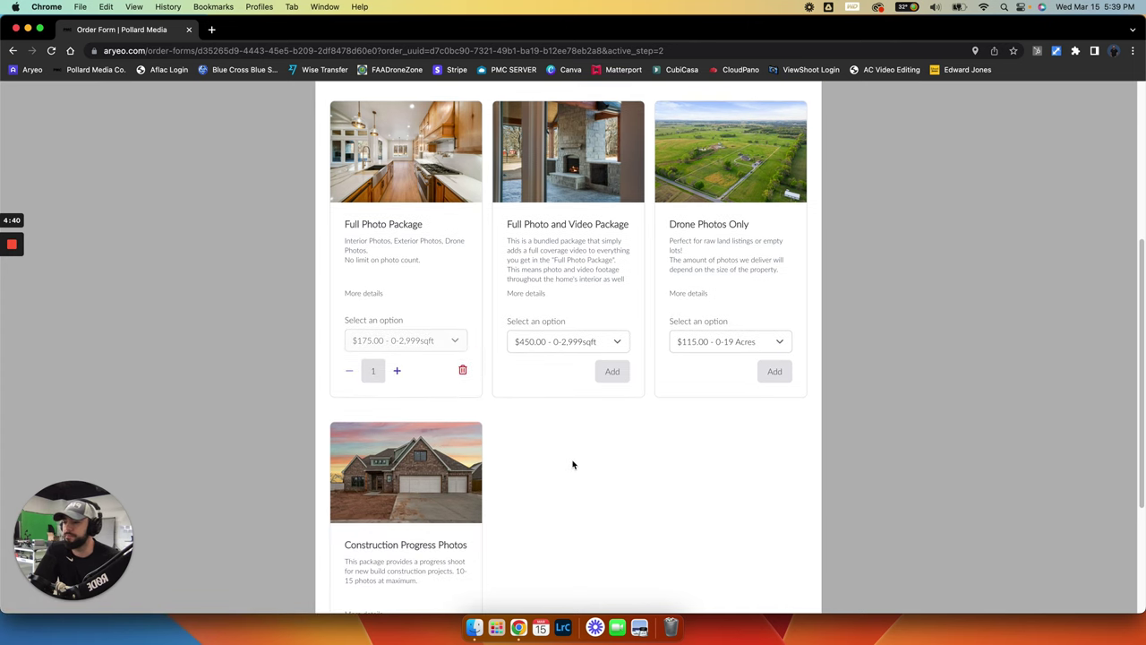
left_click(459, 371)
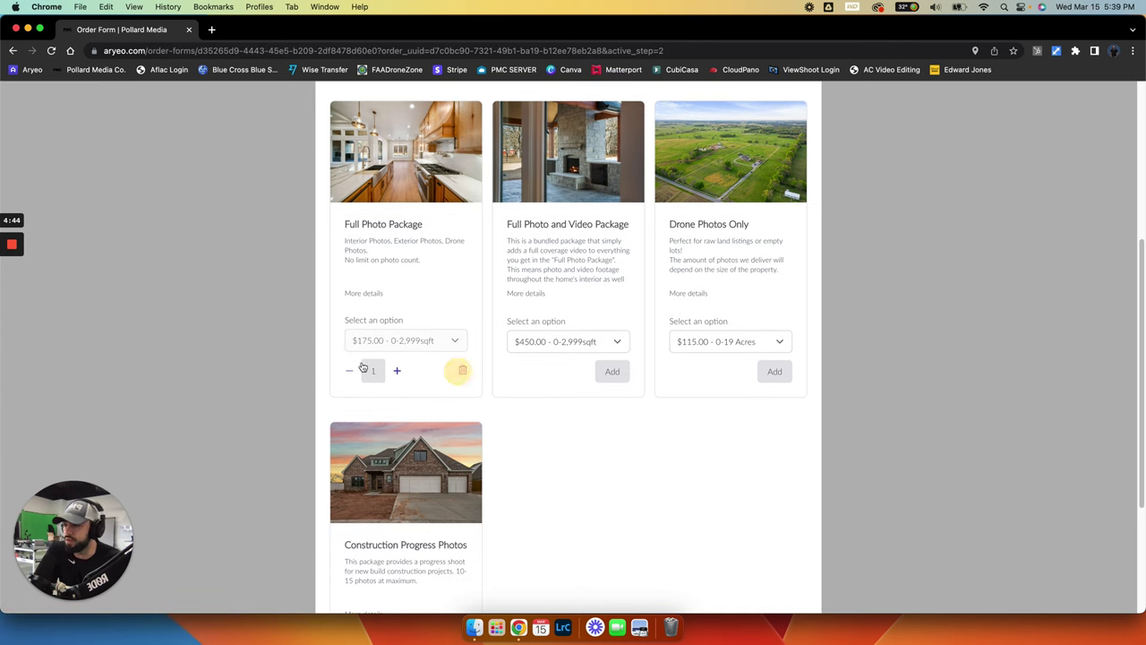
Review package price options, re-add the Full Photo Package at $175.00, and continue
left_click(456, 341)
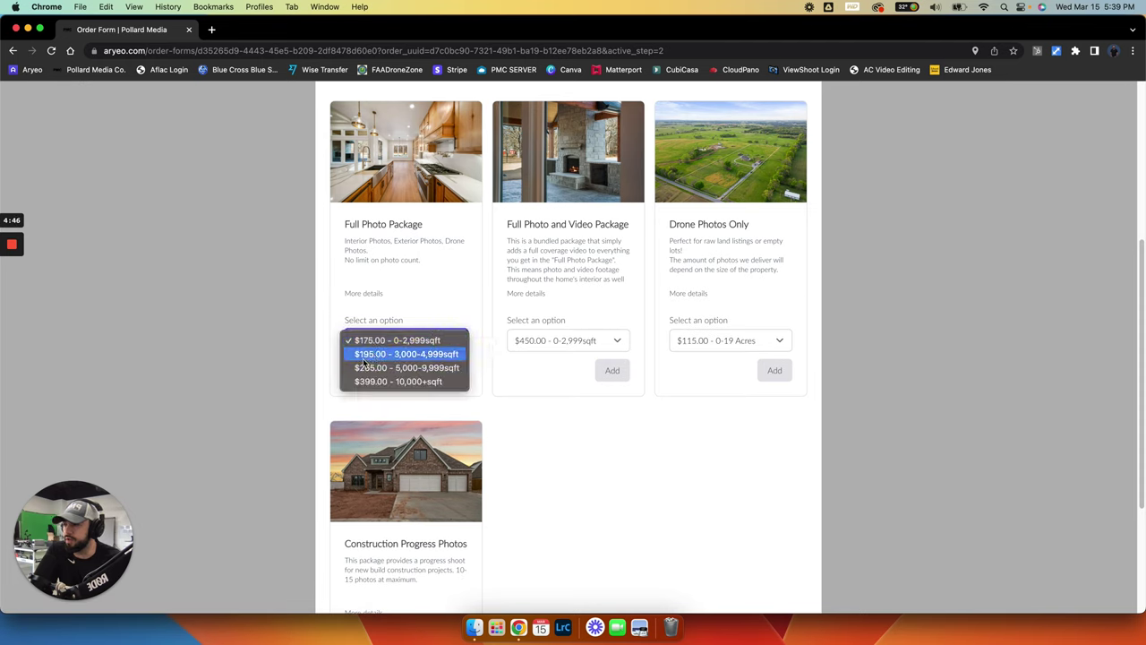
left_click(612, 428)
left_click(617, 342)
left_click(691, 467)
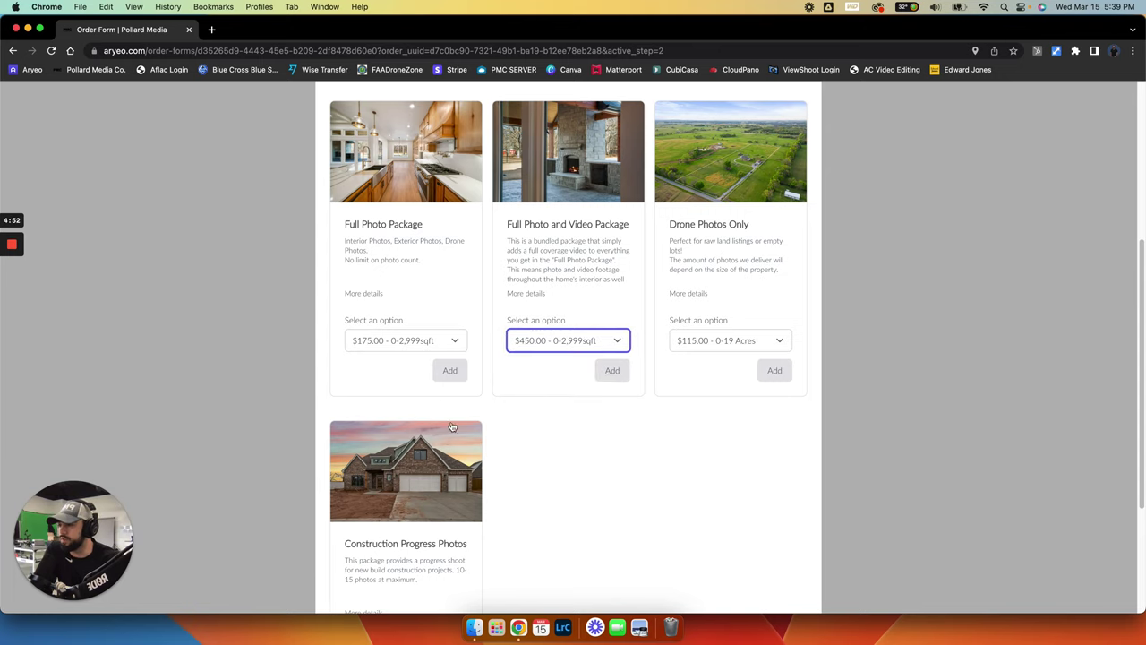
left_click(447, 369)
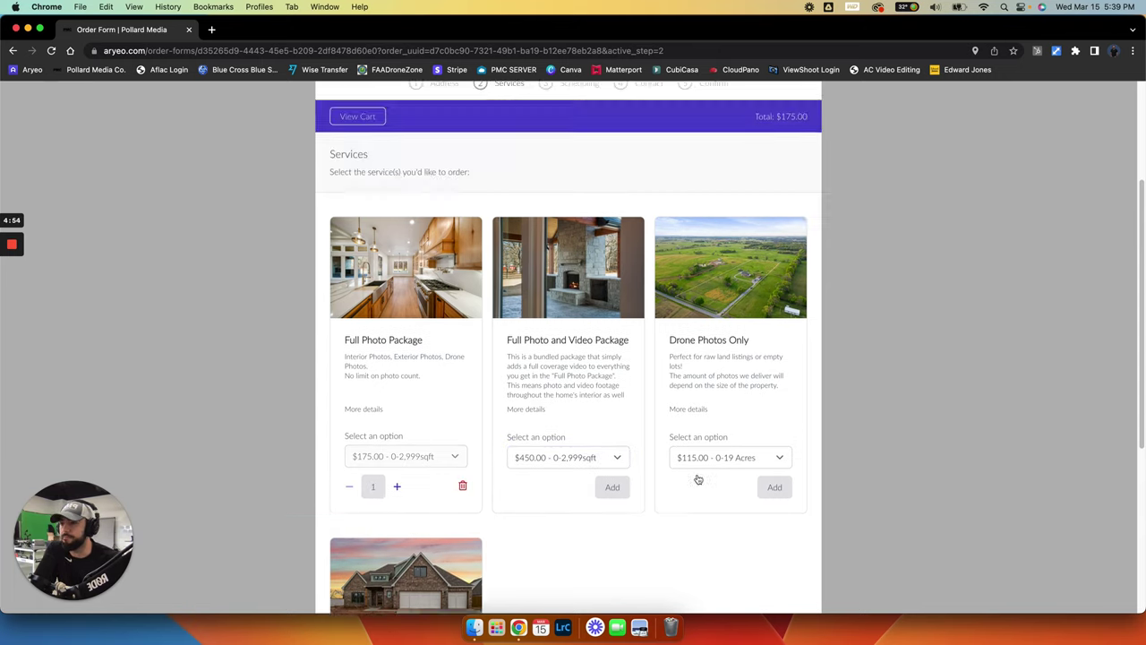
scroll(424, 325, "down", 10)
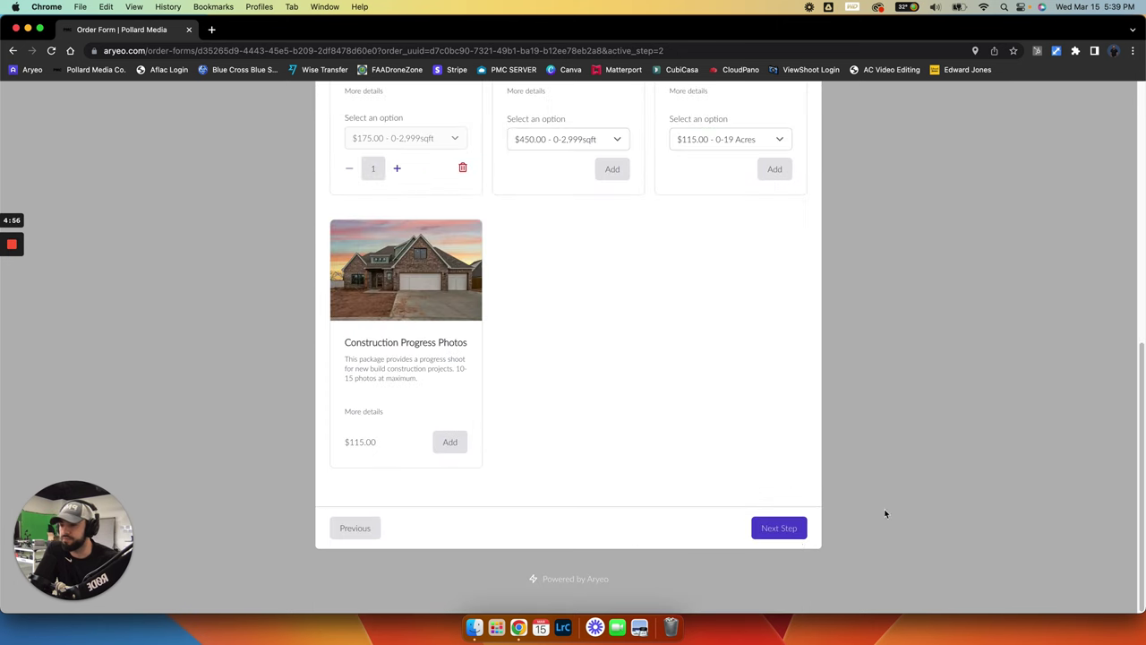
left_click(778, 529)
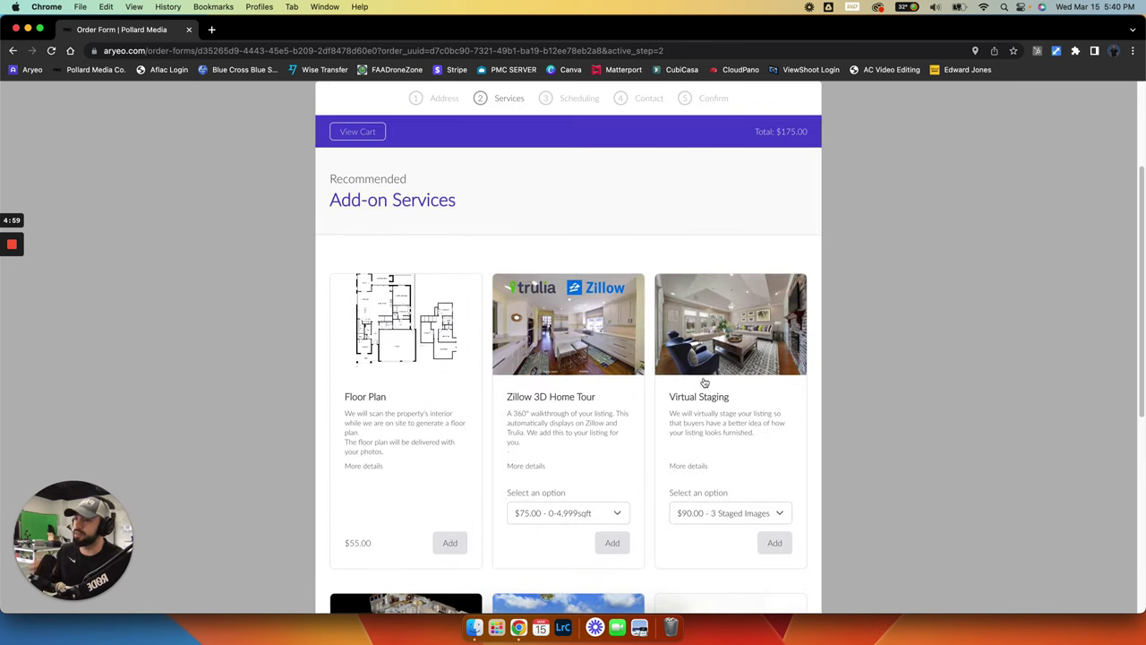
Add the Floor Plan add-on for a $230.00 total and proceed to Scheduling
scroll(768, 371, "down", 2)
scroll(769, 371, "down", 2)
scroll(770, 370, "up", 5)
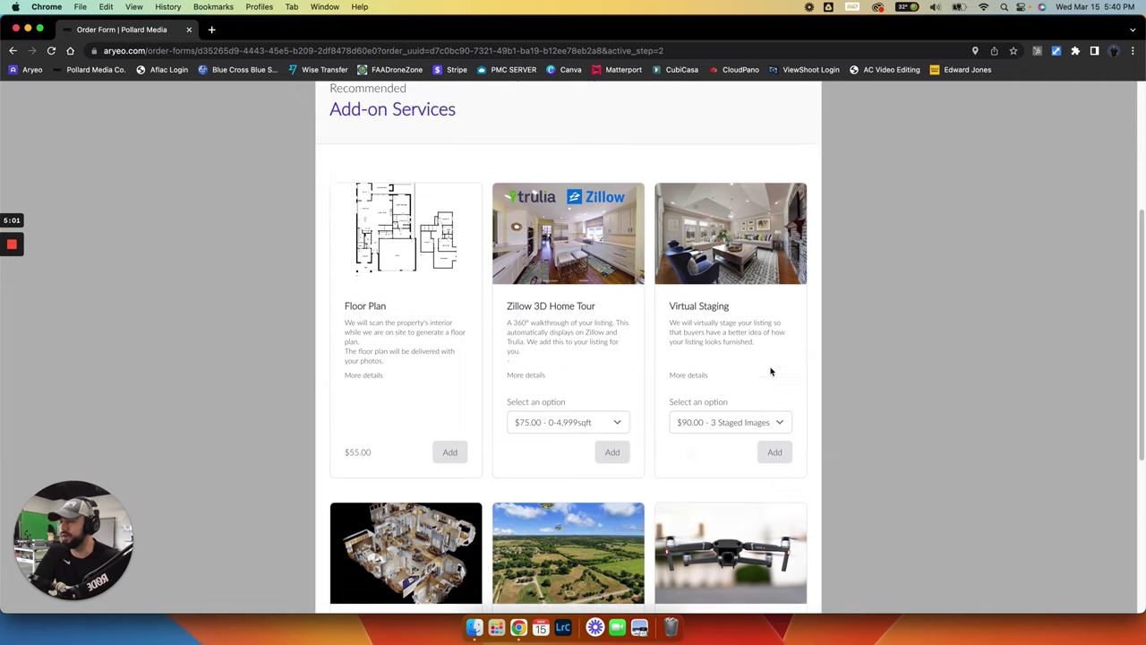
scroll(612, 405, "down", 2)
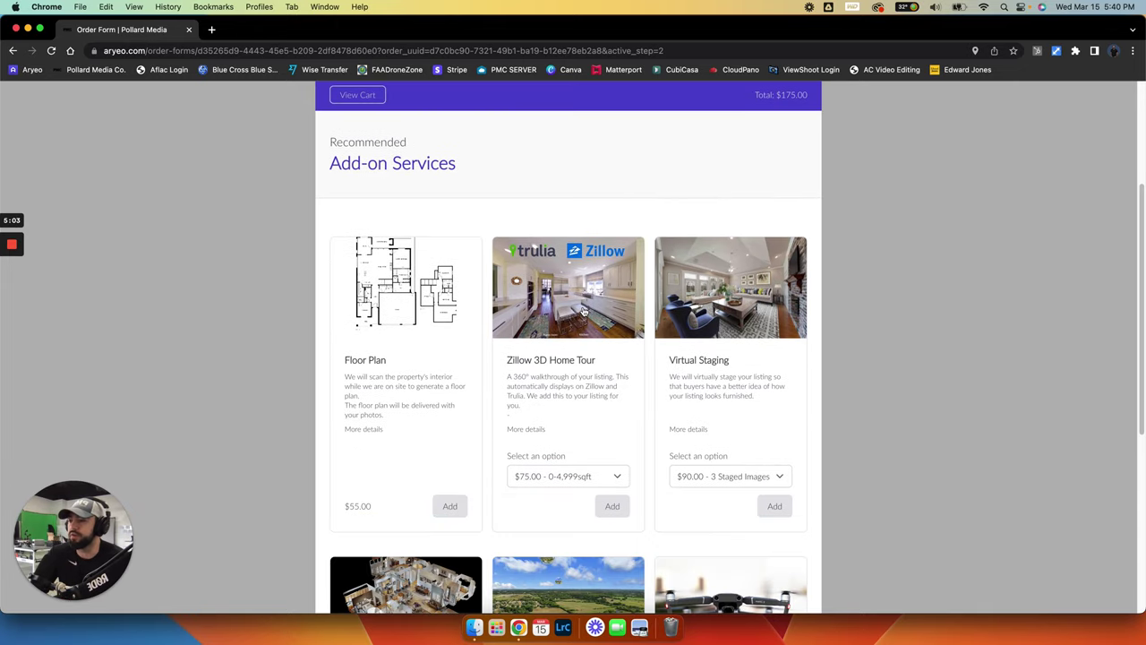
scroll(874, 376, "down", 5)
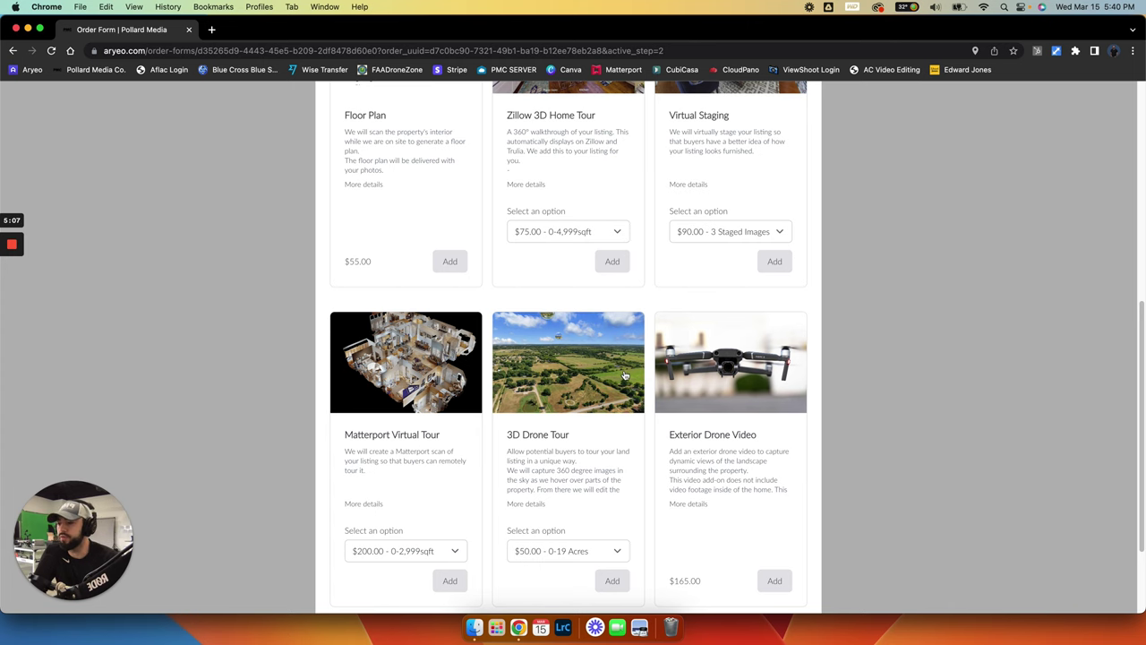
scroll(752, 379, "down", 3)
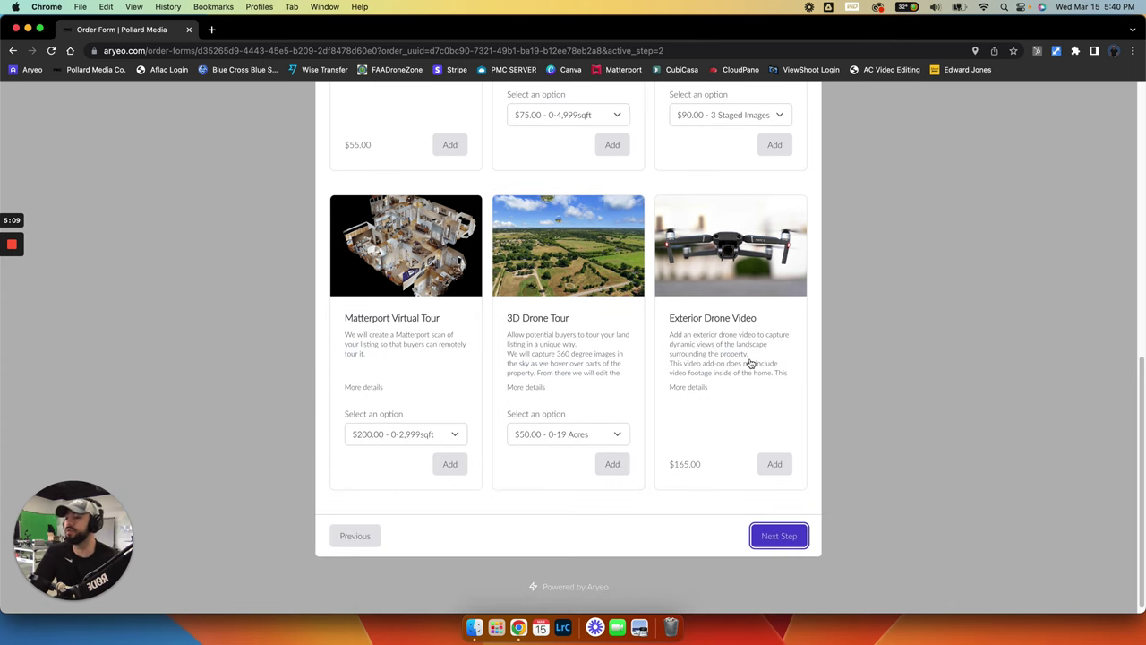
scroll(898, 418, "up", 6)
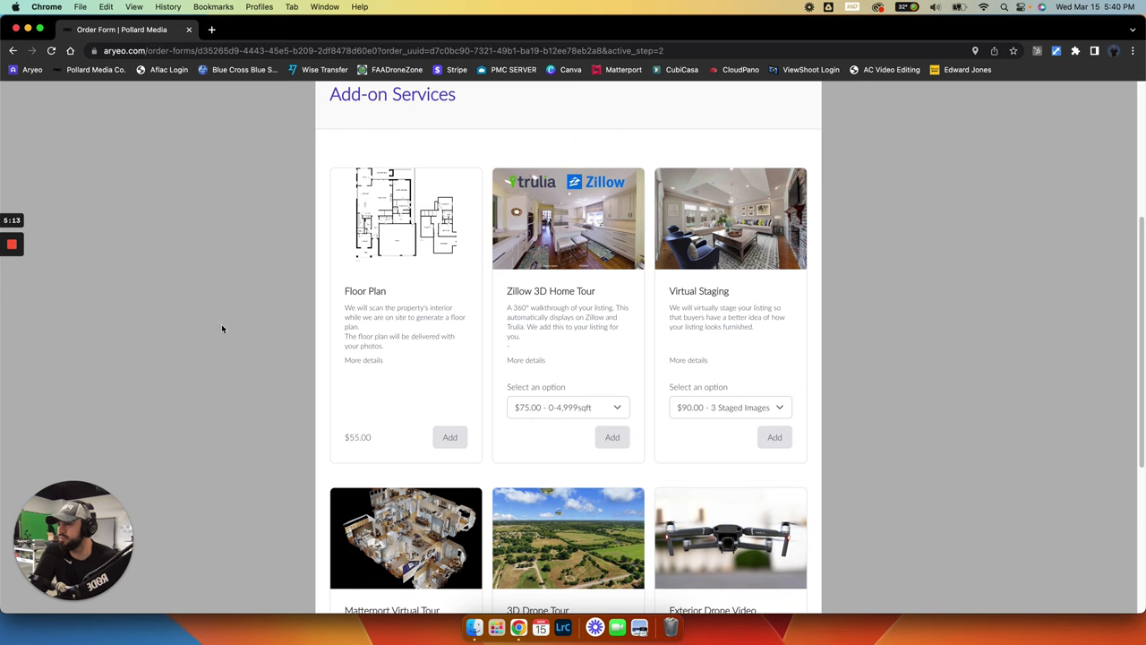
left_click(447, 437)
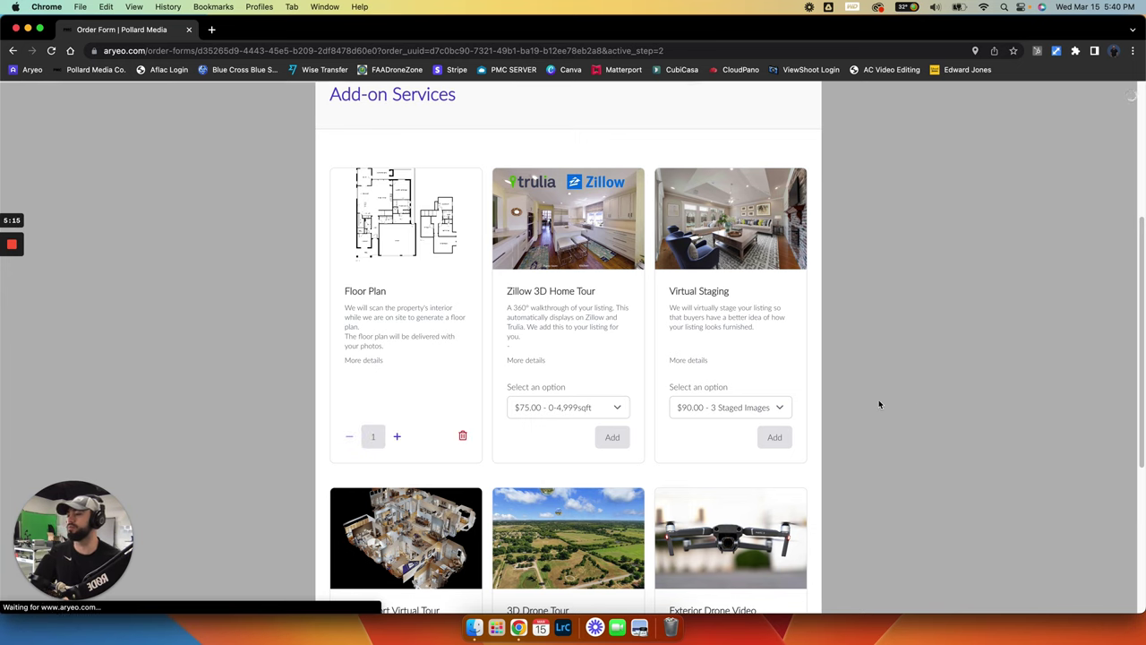
scroll(865, 405, "down", 5)
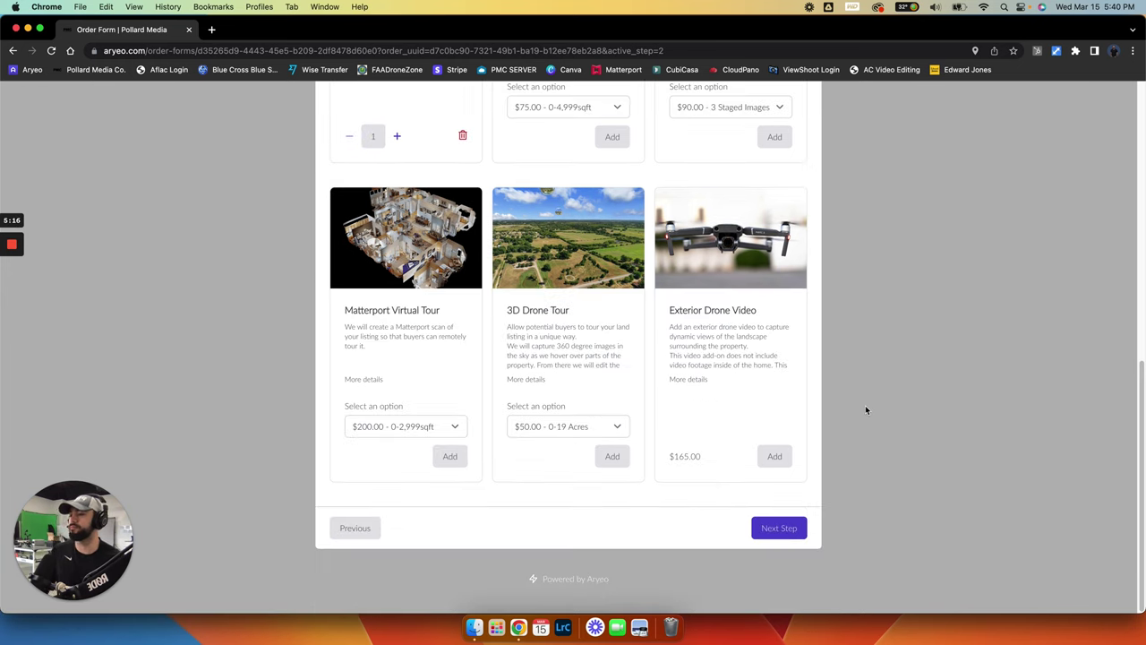
left_click(779, 529)
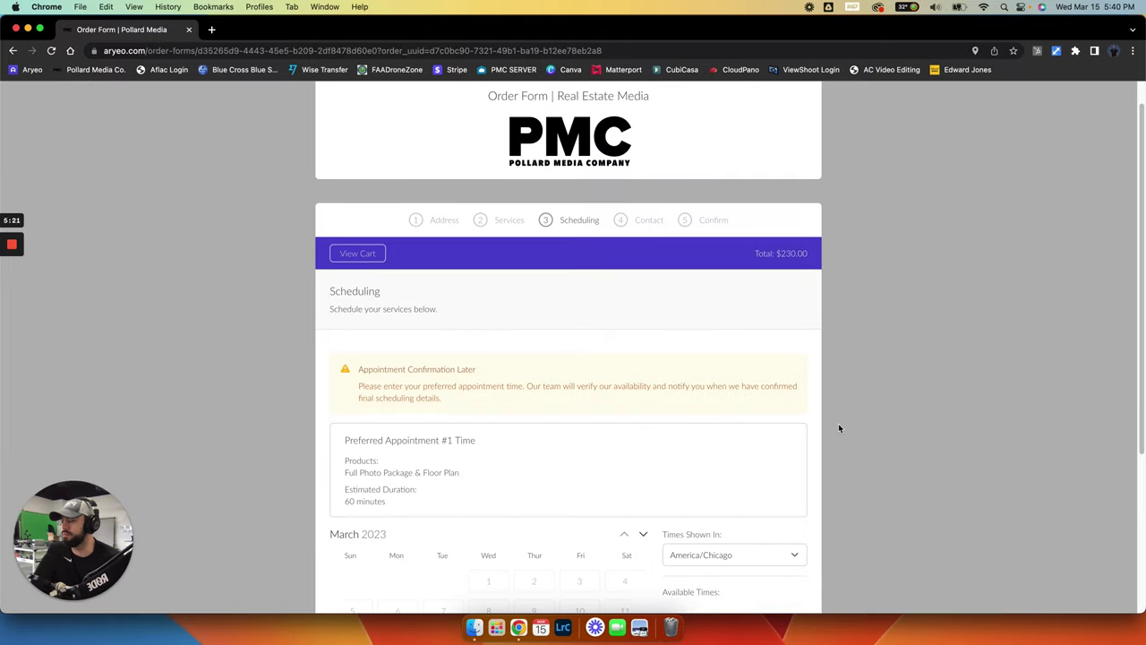
Pick Tuesday, March 21 and the 12:00 PM CDT slot, then continue past Scheduling
scroll(838, 427, "down", 5)
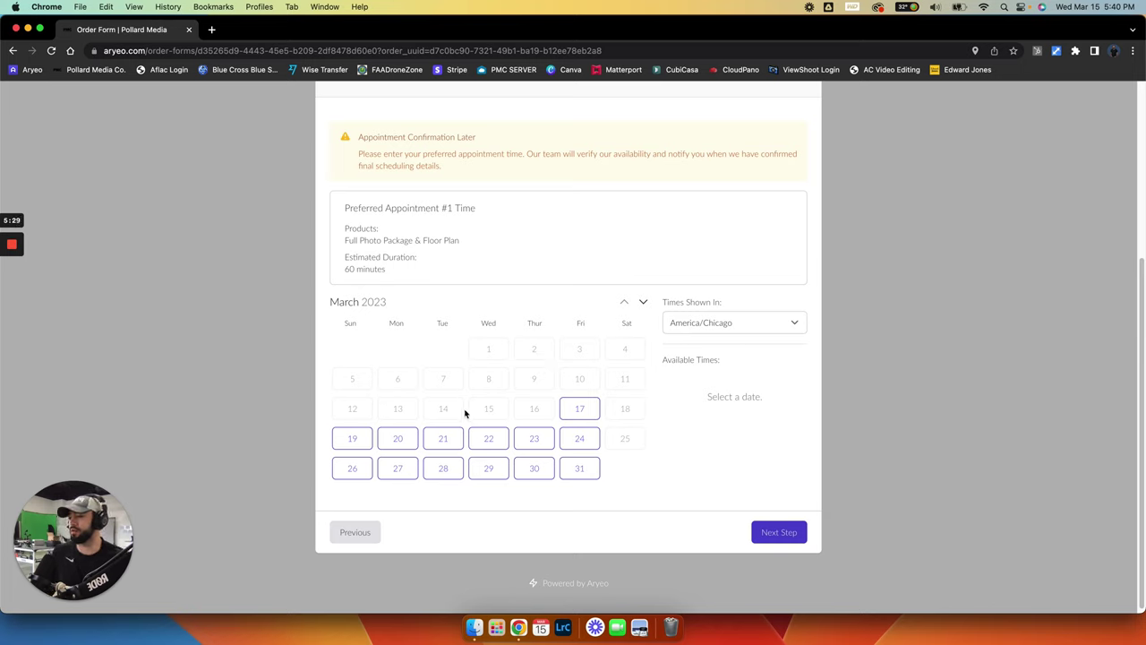
left_click(452, 439)
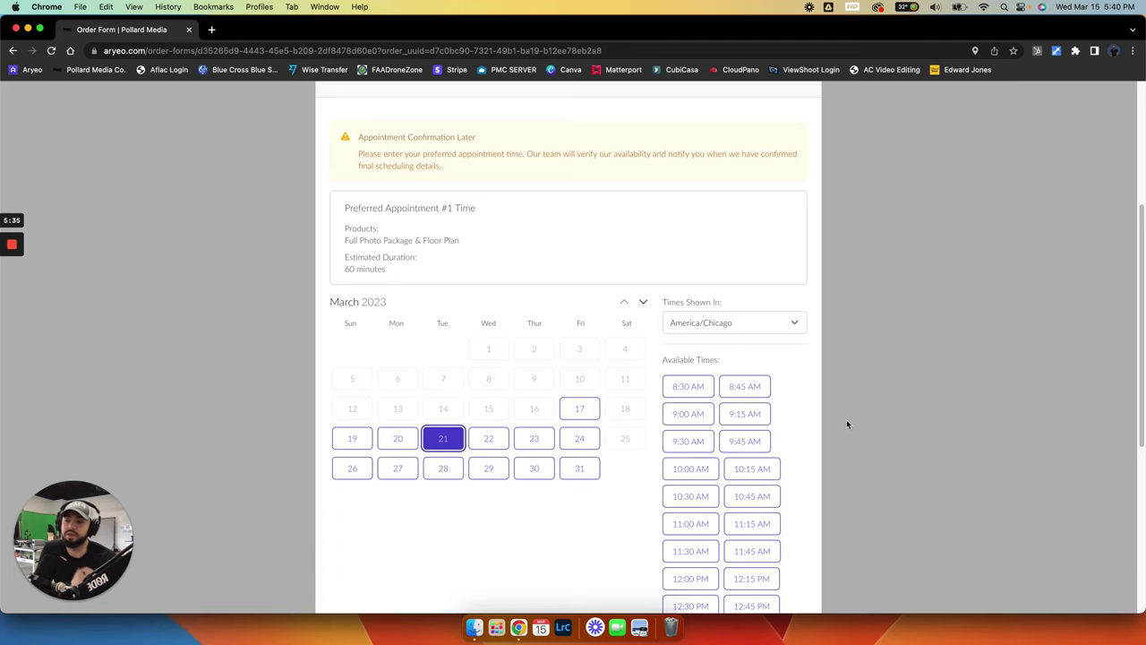
scroll(834, 449, "down", 3)
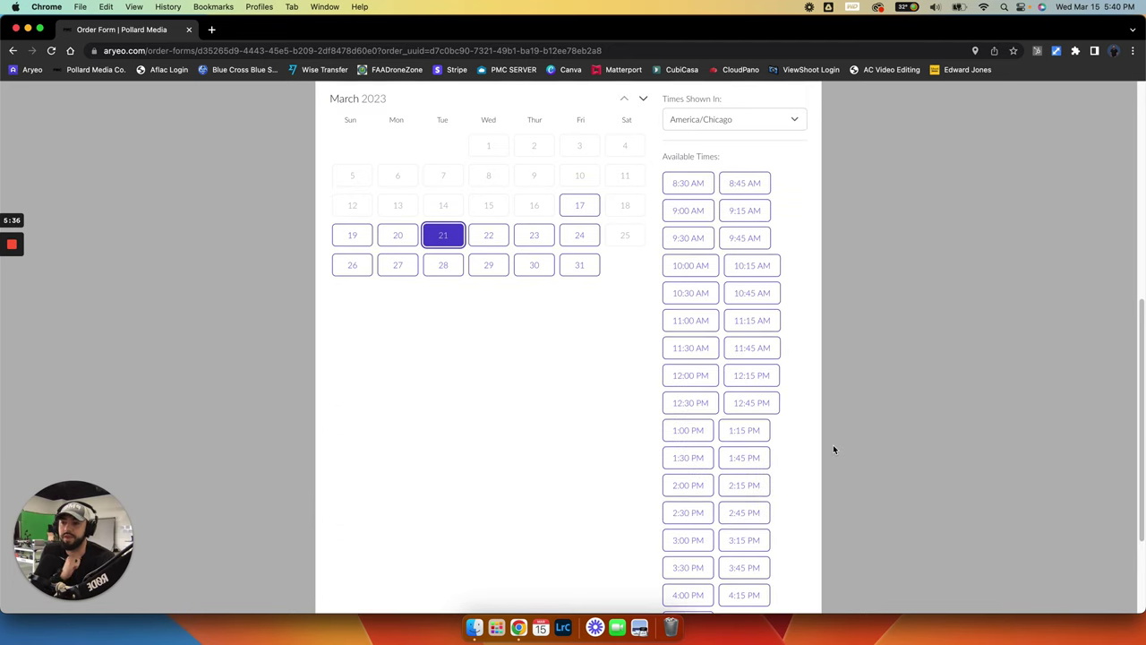
scroll(833, 449, "down", 1)
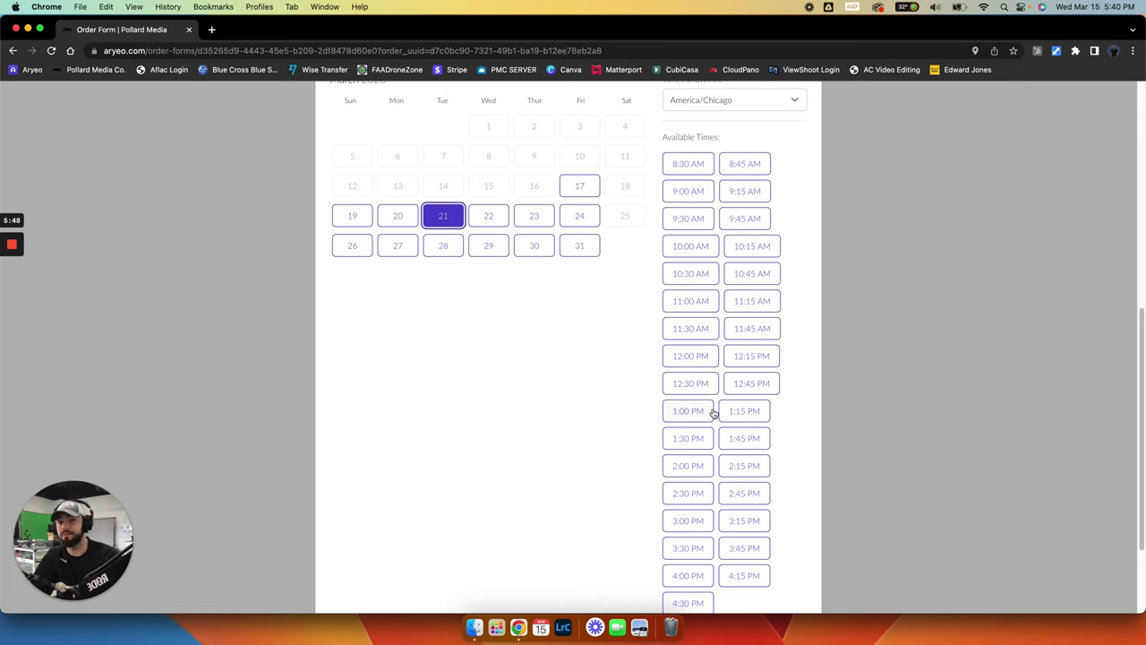
left_click(705, 360)
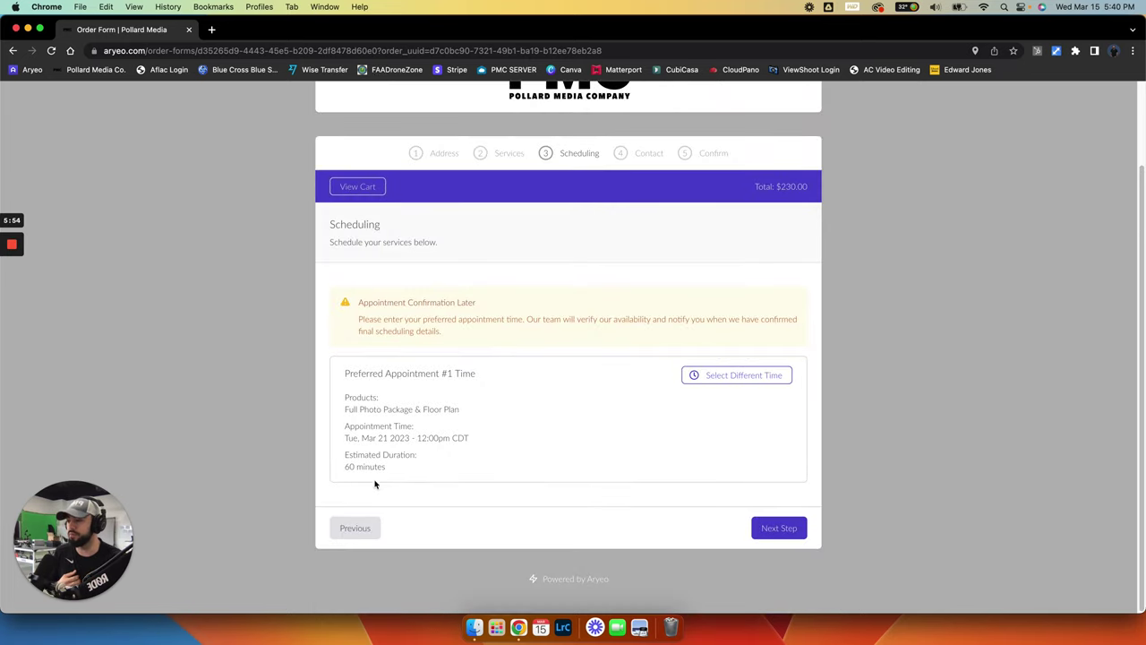
left_click(779, 529)
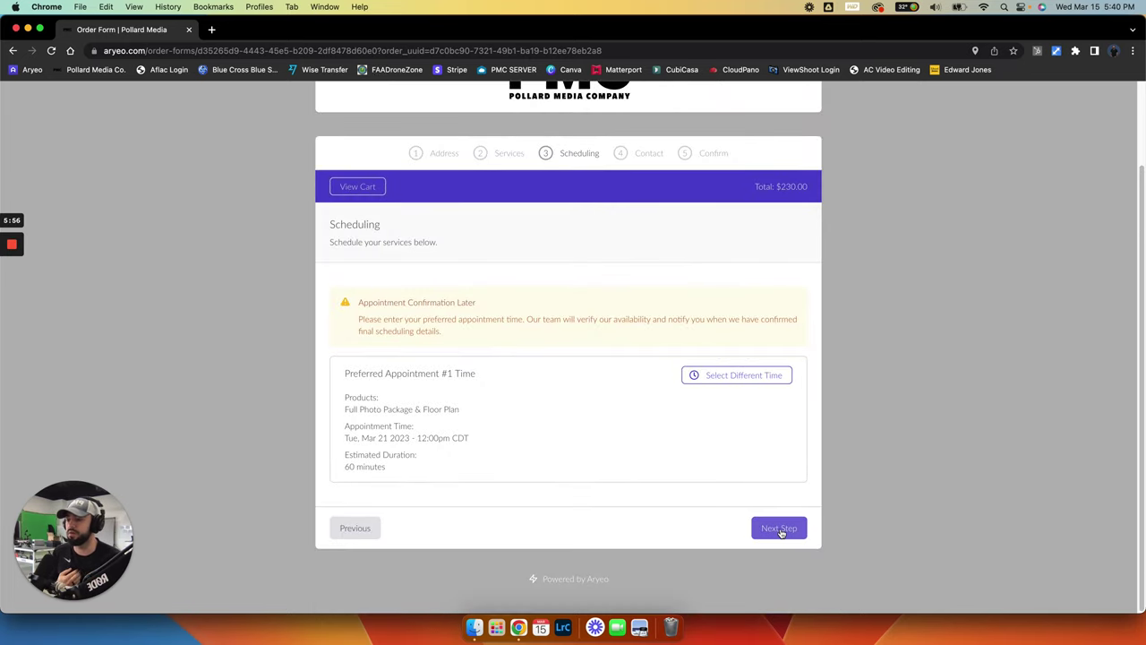
Advance to the Contact step and review its sign-in and Create New Account forms
left_click(781, 530)
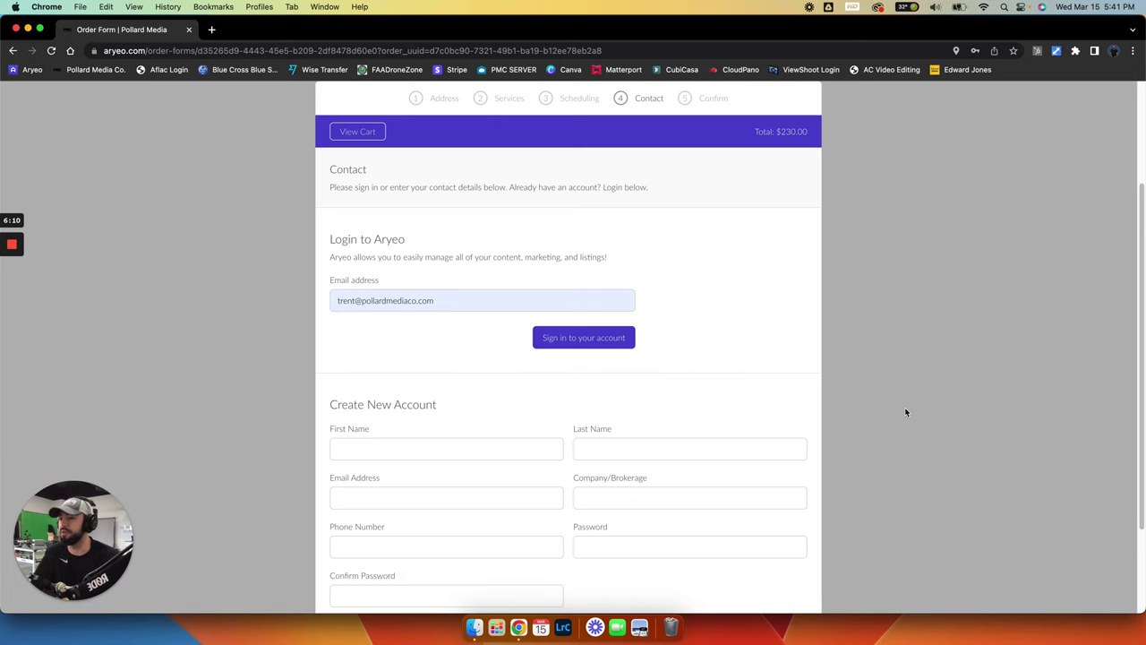
scroll(905, 412, "down", 2)
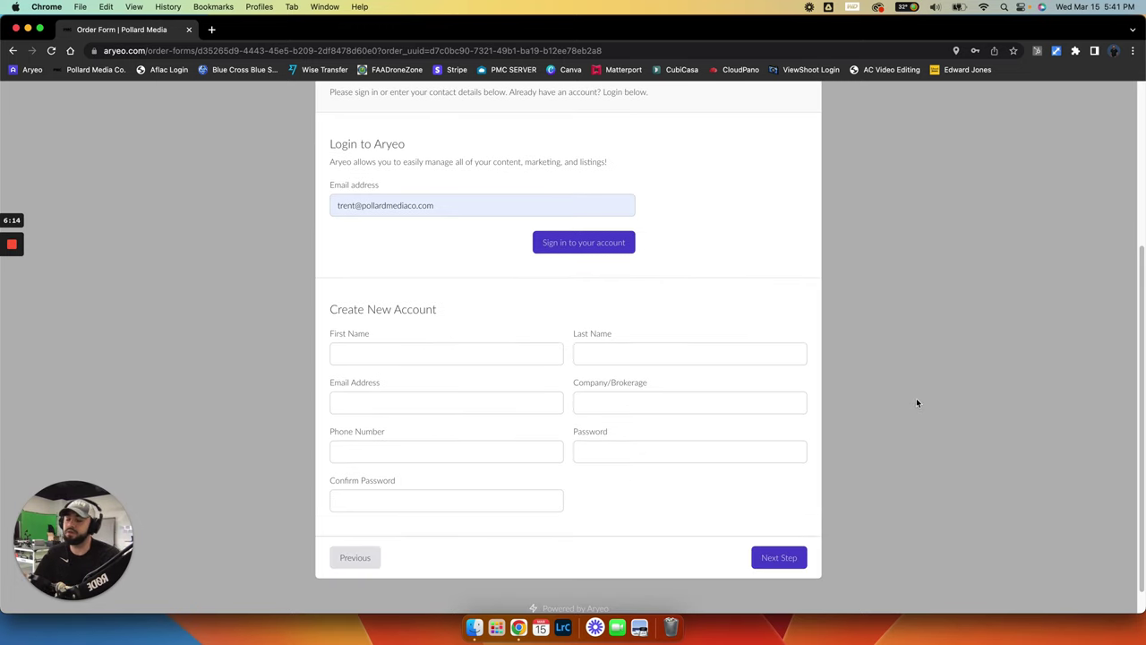
left_click(211, 30)
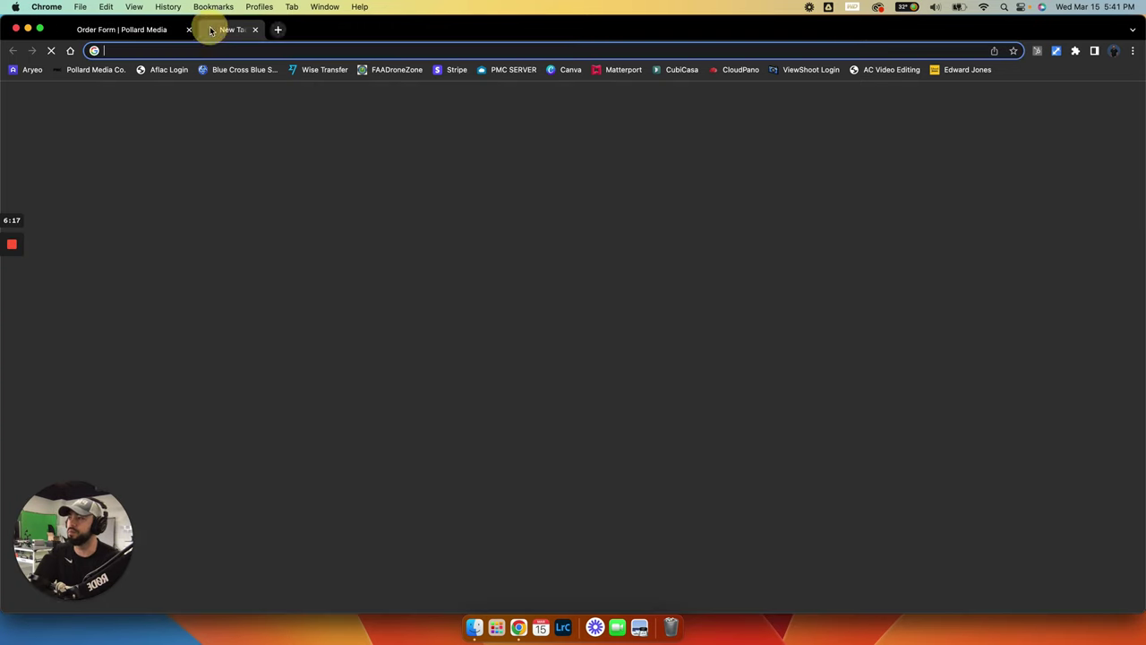
left_click(100, 70)
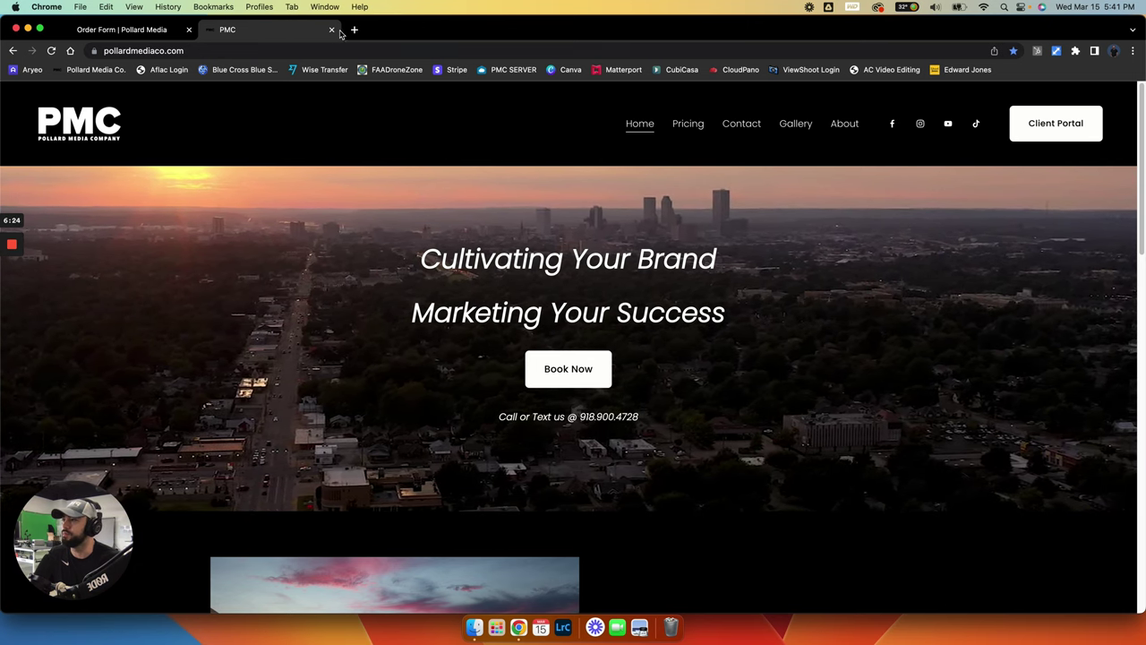
key("super+w")
scroll(512, 332, "up", 5)
scroll(435, 349, "down", 3)
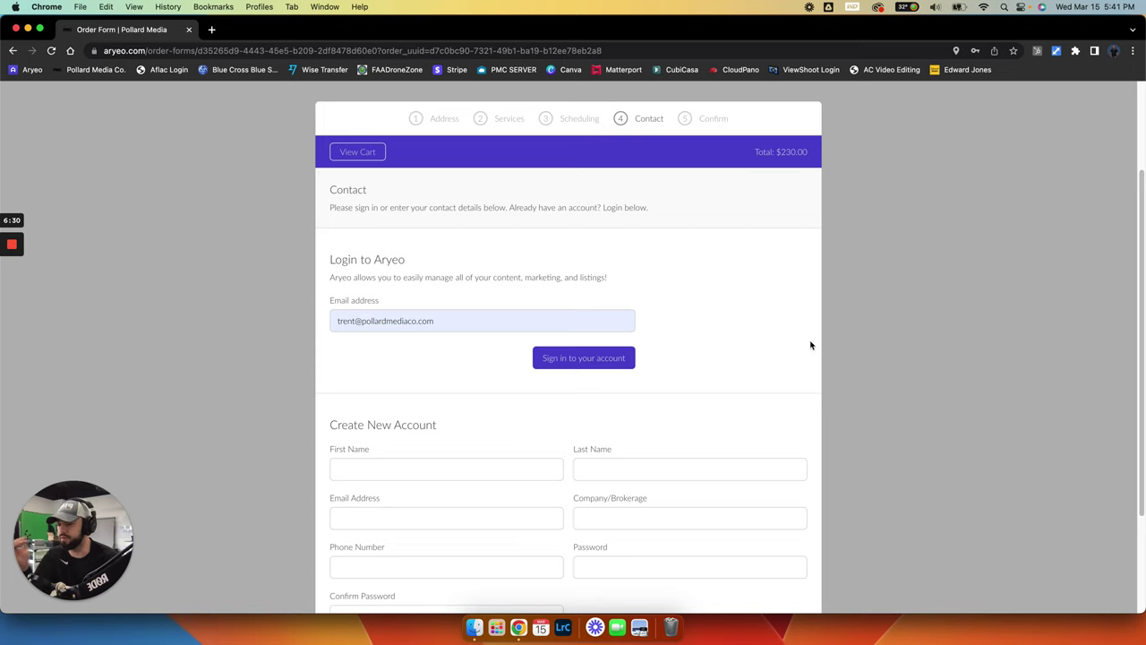
Sign in with the client's account email and password, then dismiss Chrome's save-password prompt
scroll(640, 402, "down", 3)
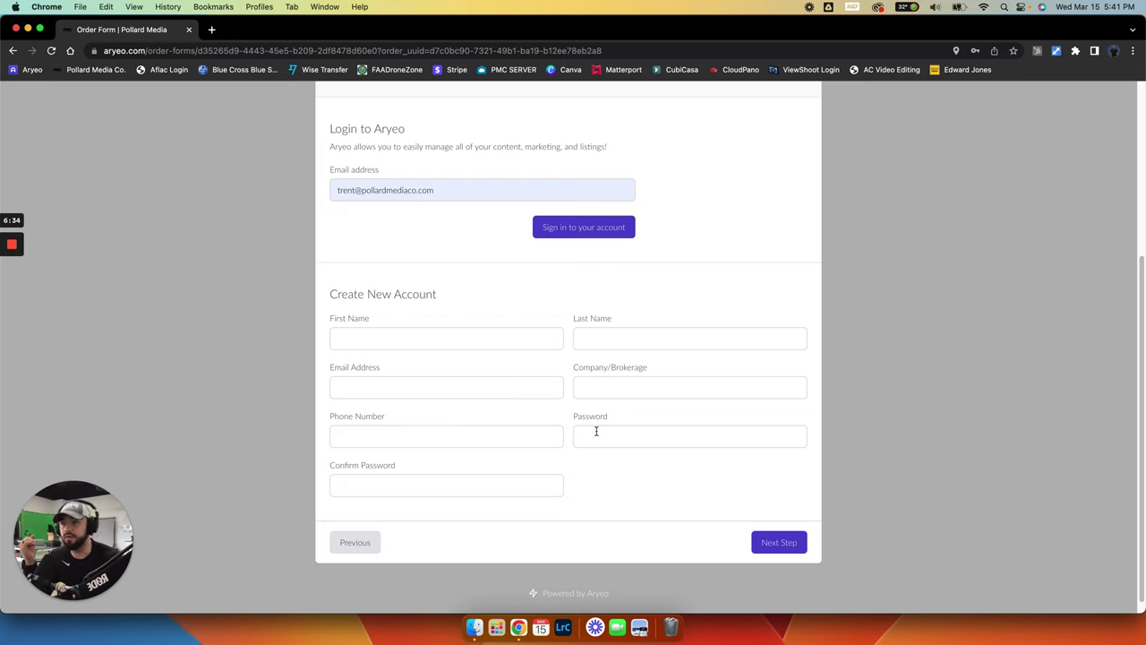
scroll(597, 433, "up", 2)
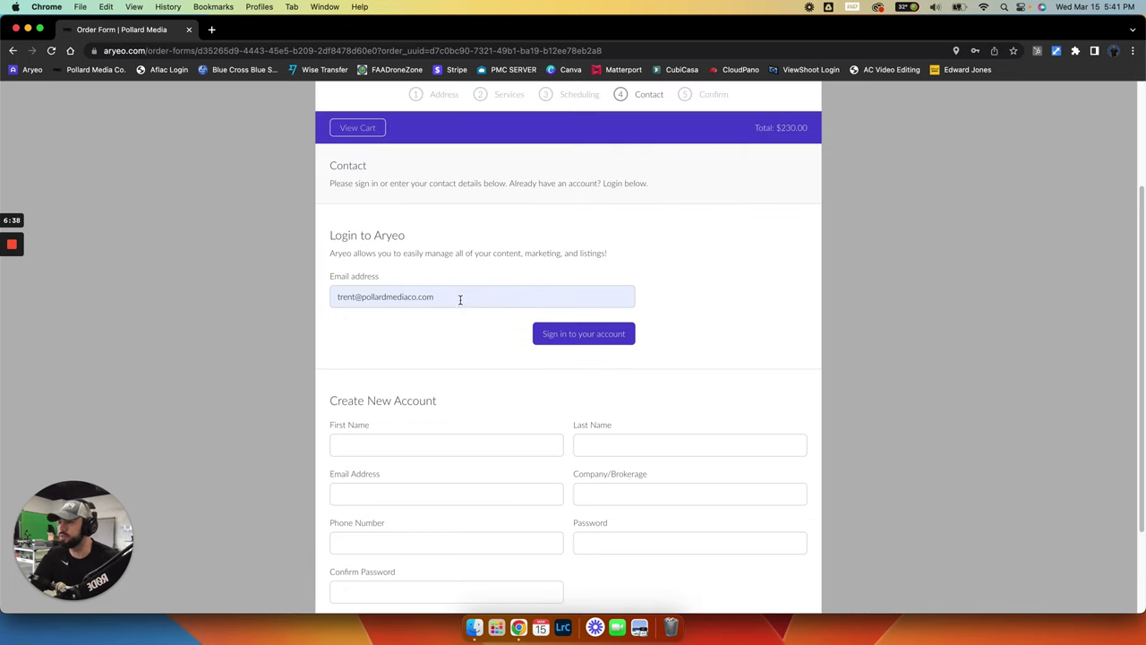
left_click_drag(449, 296, 333, 298)
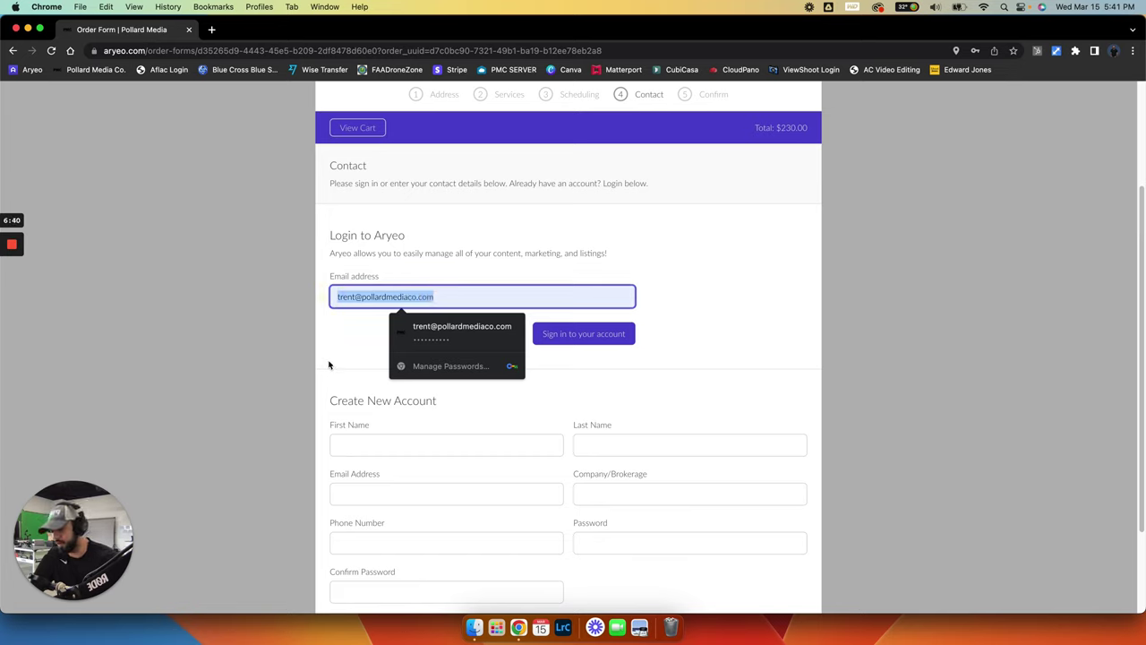
type("jane")
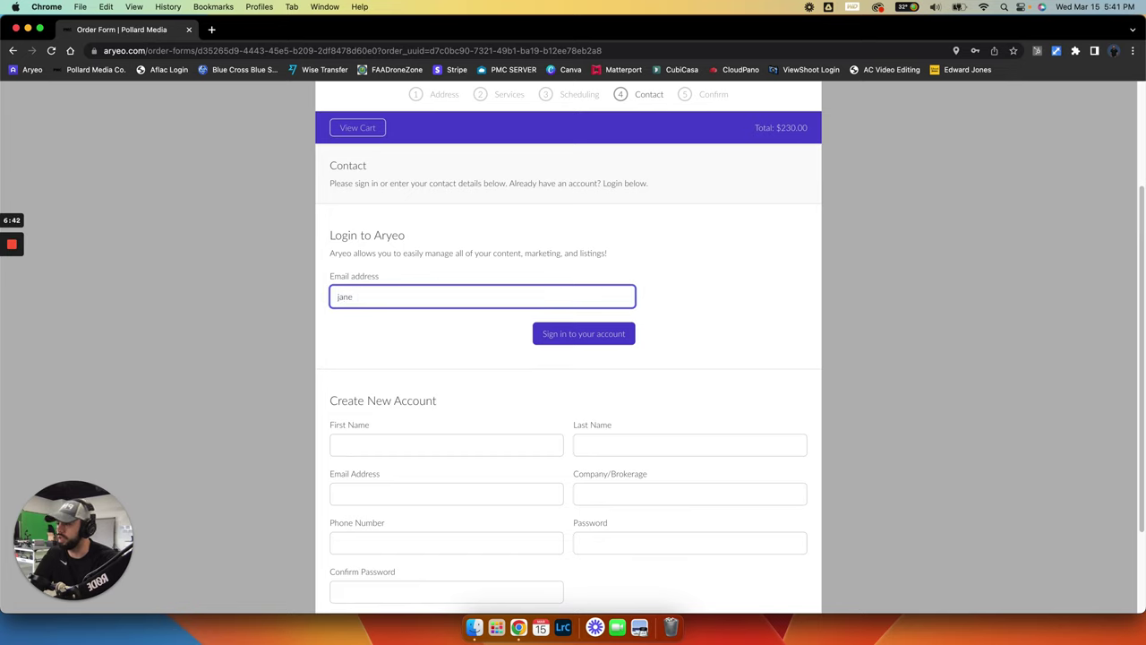
key("BackSpace")
key("BackSpace")
key("BackSpace")
key("BackSpace")
key("Return")
key("Return")
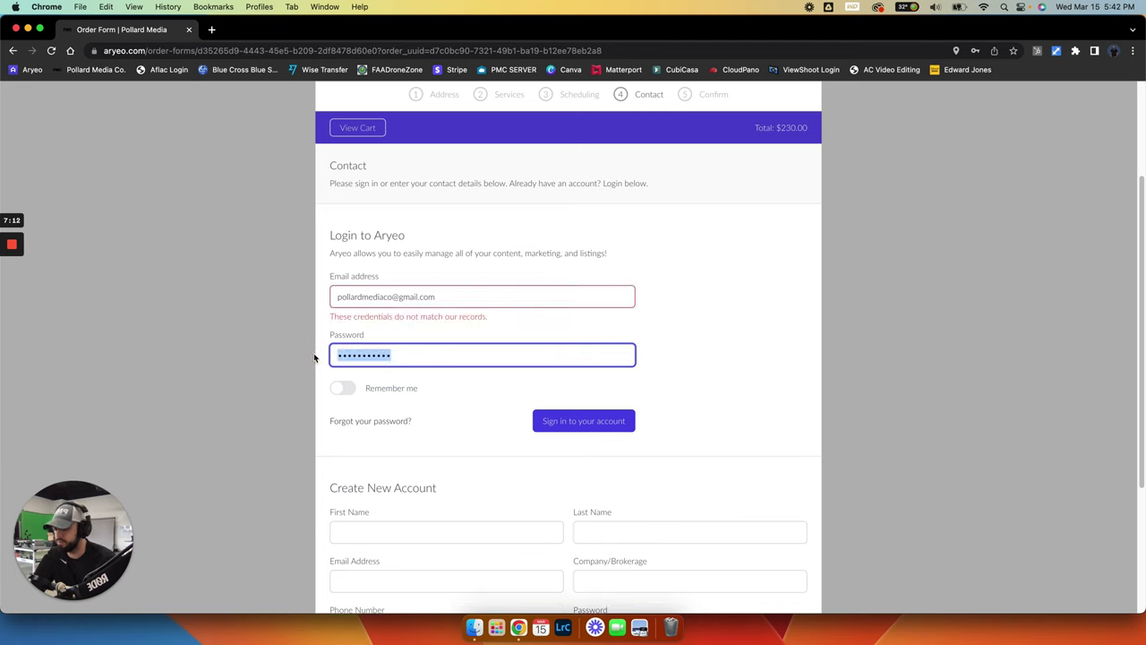
type("•••••••••")
key("Return")
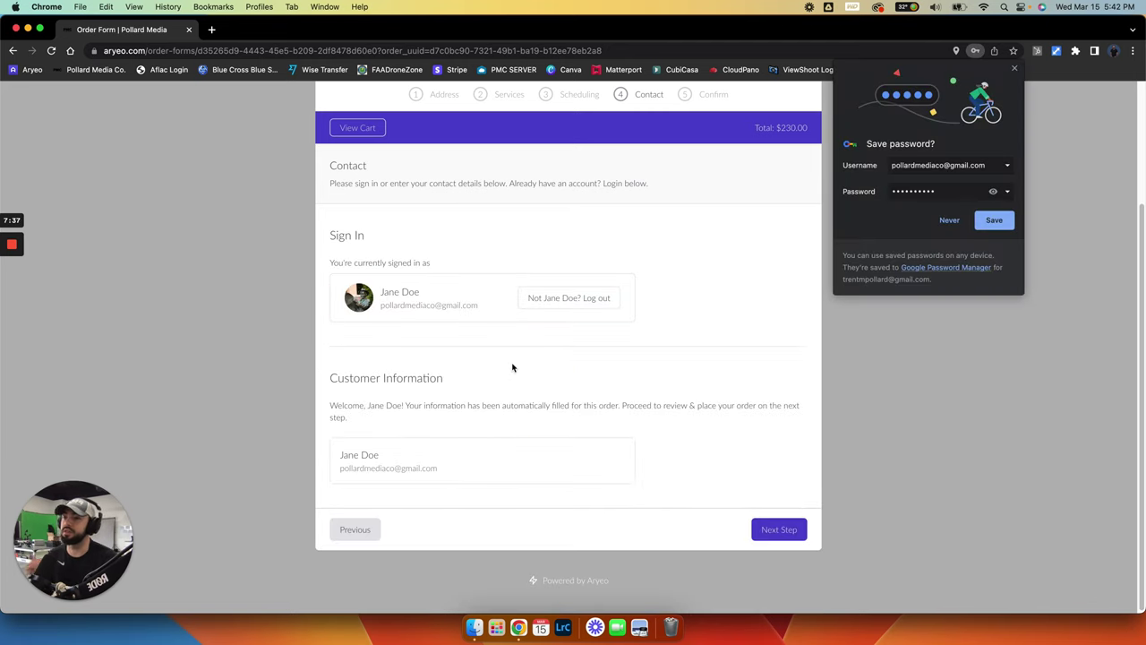
left_click(1017, 69)
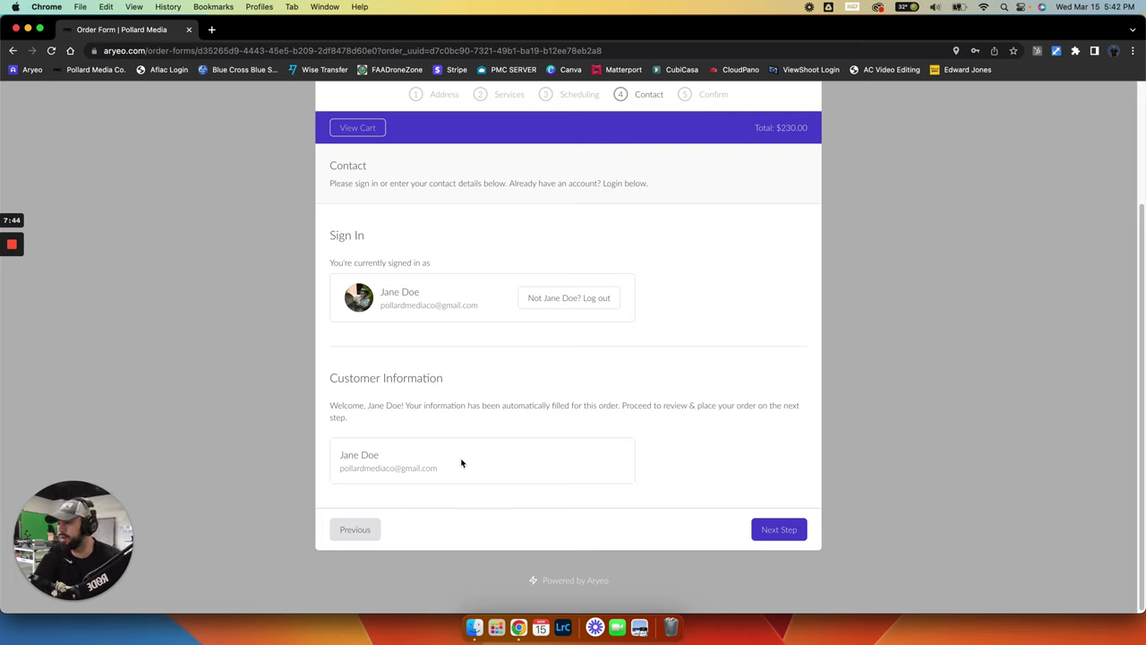
Move to the Confirm step and tick I agree to the Terms of Service for the $230.00 order
left_click(775, 530)
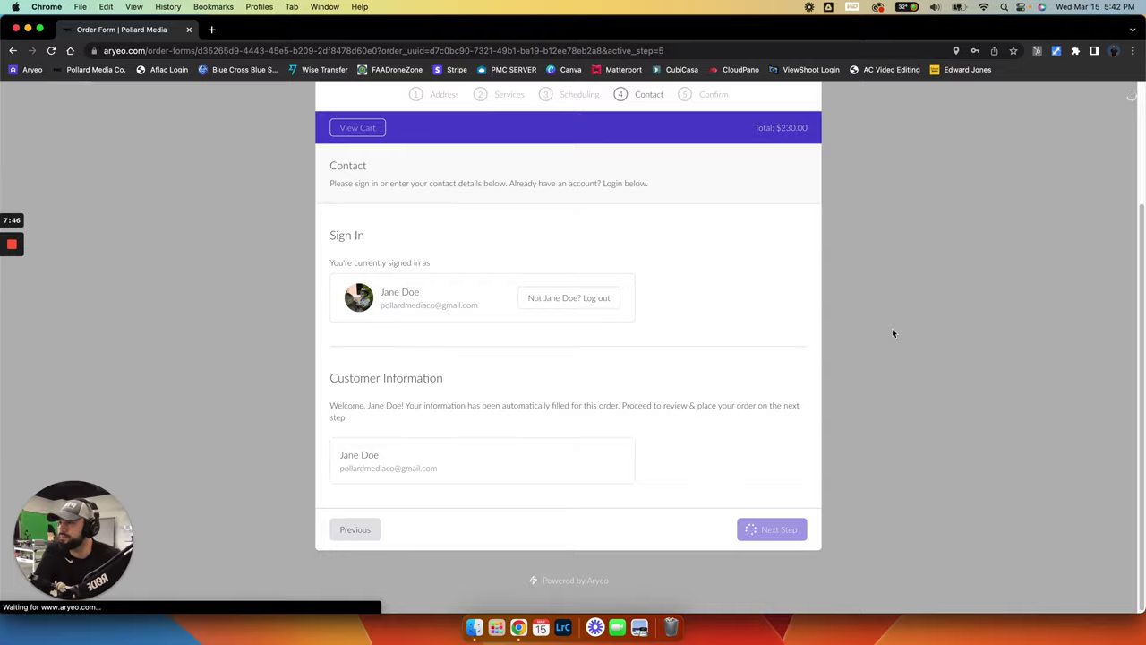
scroll(891, 332, "up", 3)
scroll(889, 294, "down", 5)
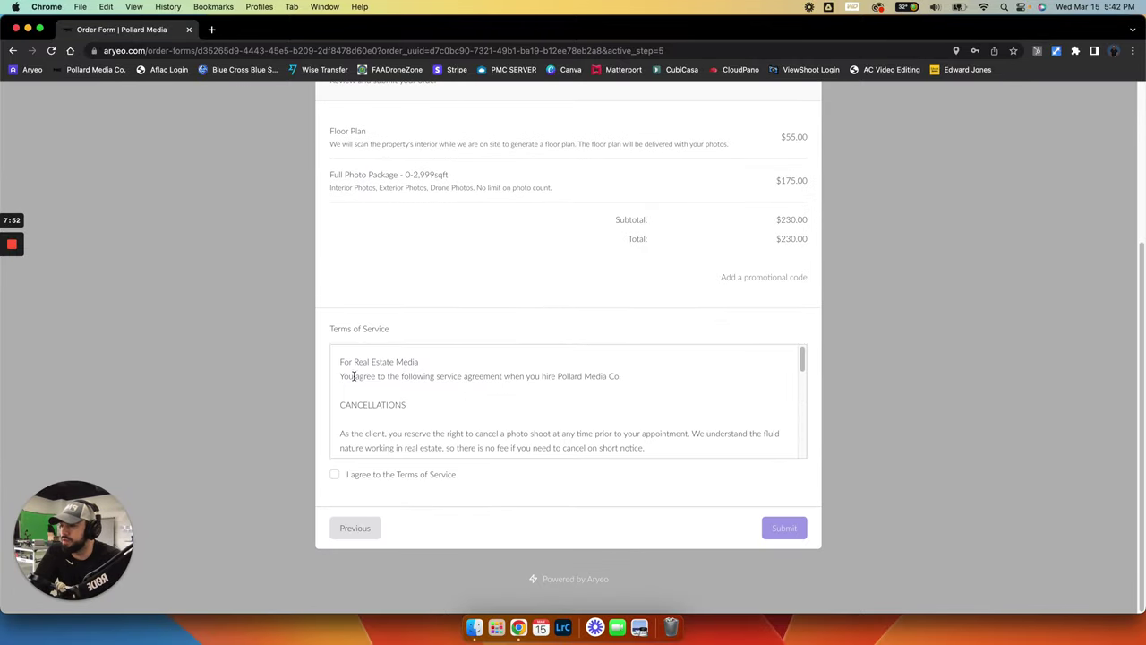
mouse_move(801, 358)
left_mouse_down()
mouse_move(800, 453)
mouse_move(803, 350)
left_mouse_up()
left_click(334, 473)
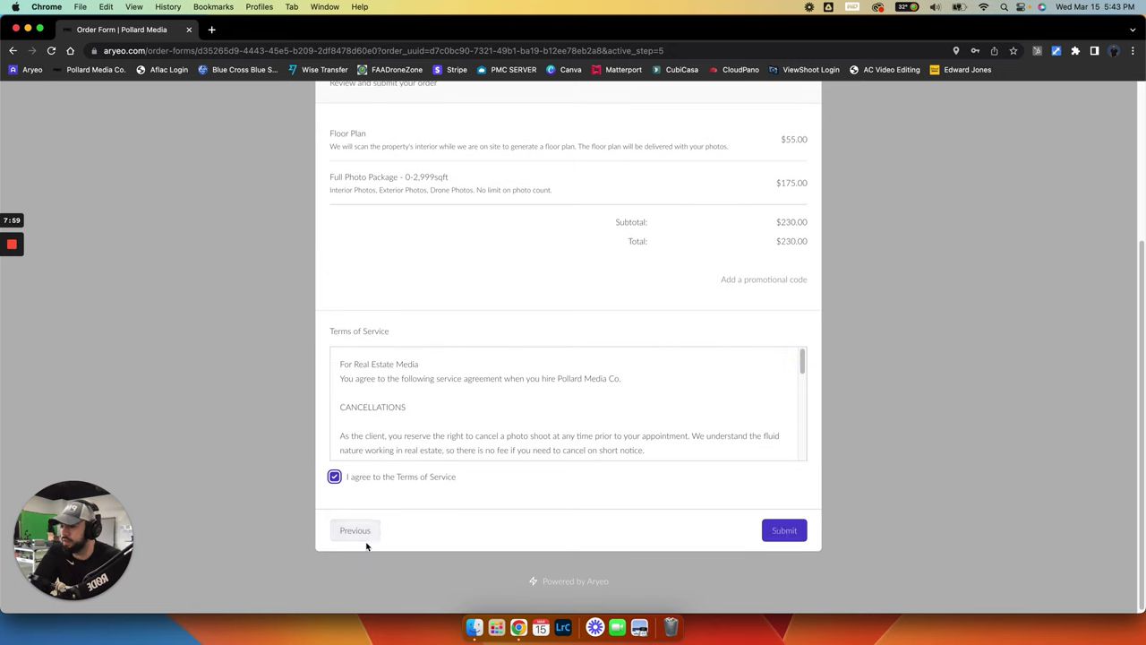
scroll(886, 431, "up", 5)
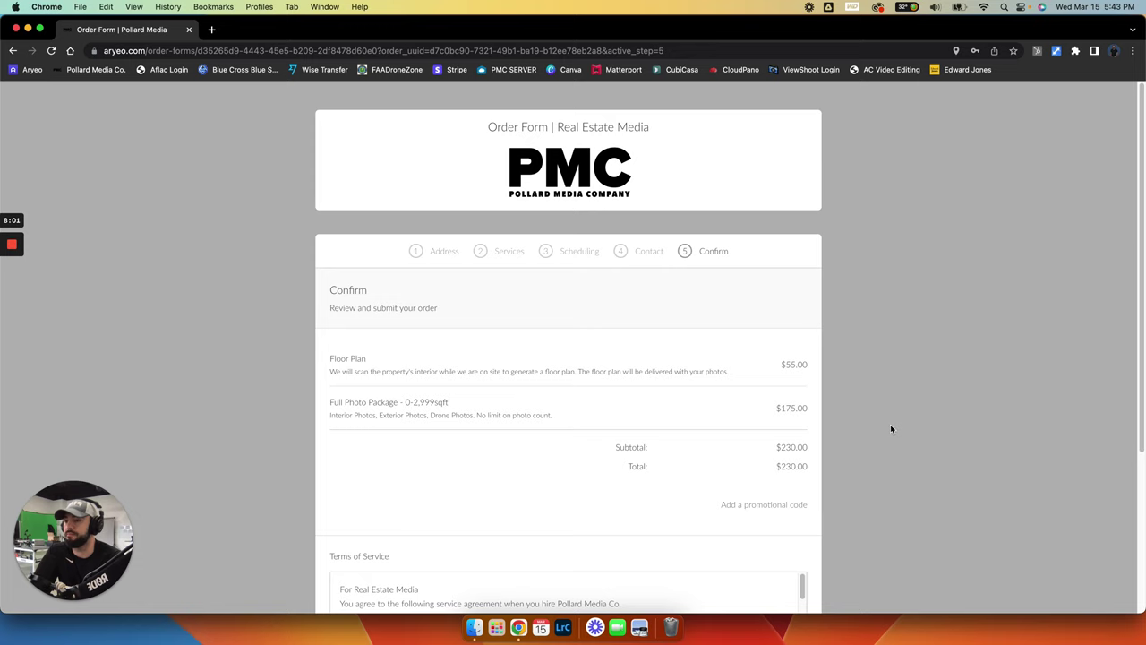